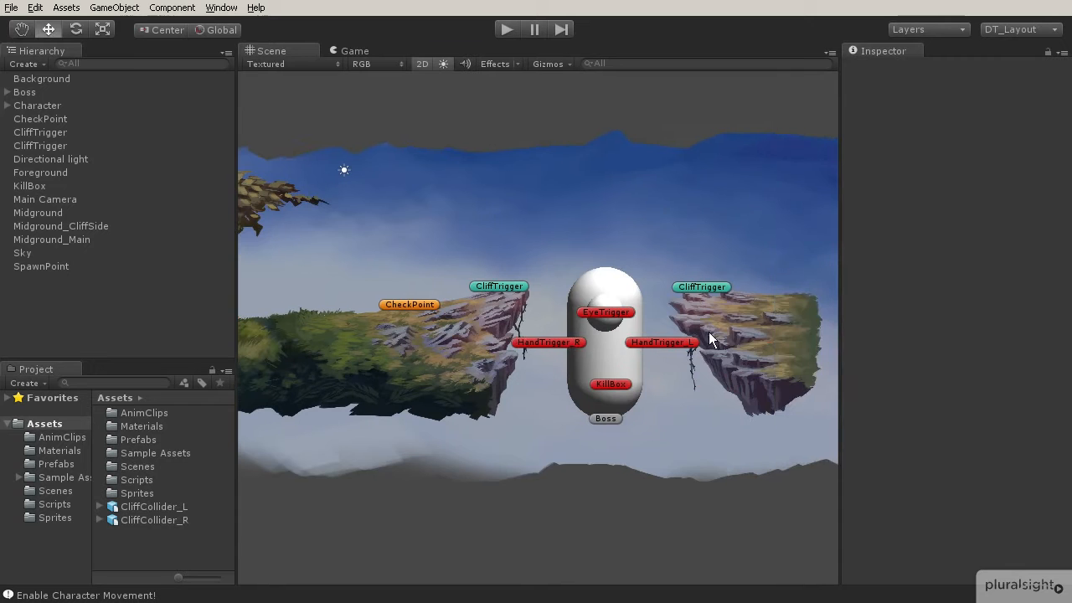
- Look over the level from the spawn point at the tree to the two cliffs on either side of the boss
middle_click_drag(439, 325, 691, 315)
scroll(531, 311, "up", 7)
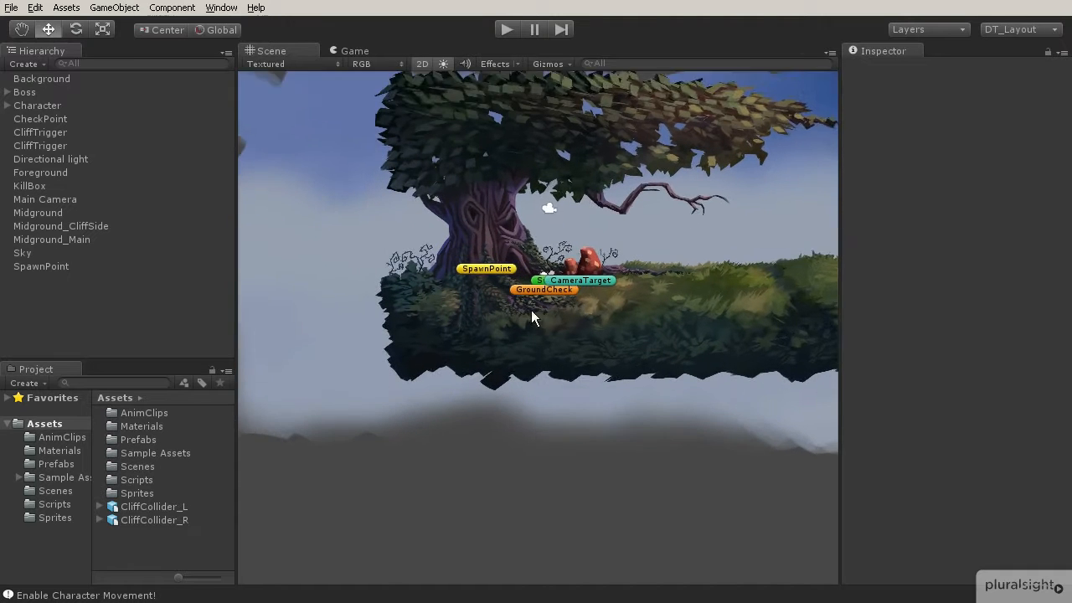
middle_click_drag(613, 307, 513, 304)
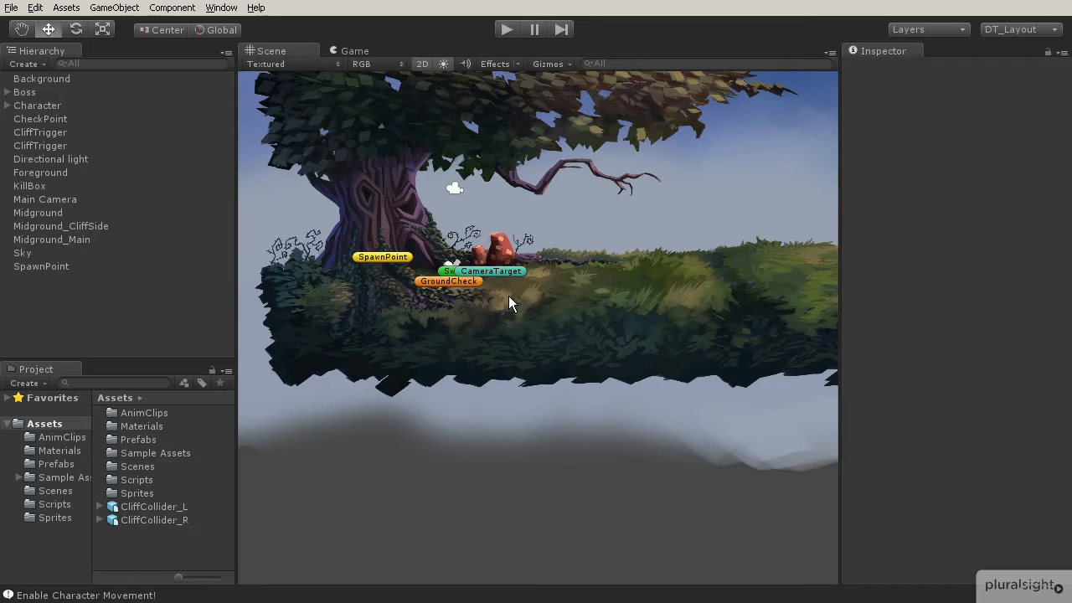
middle_click_drag(766, 302, 385, 308)
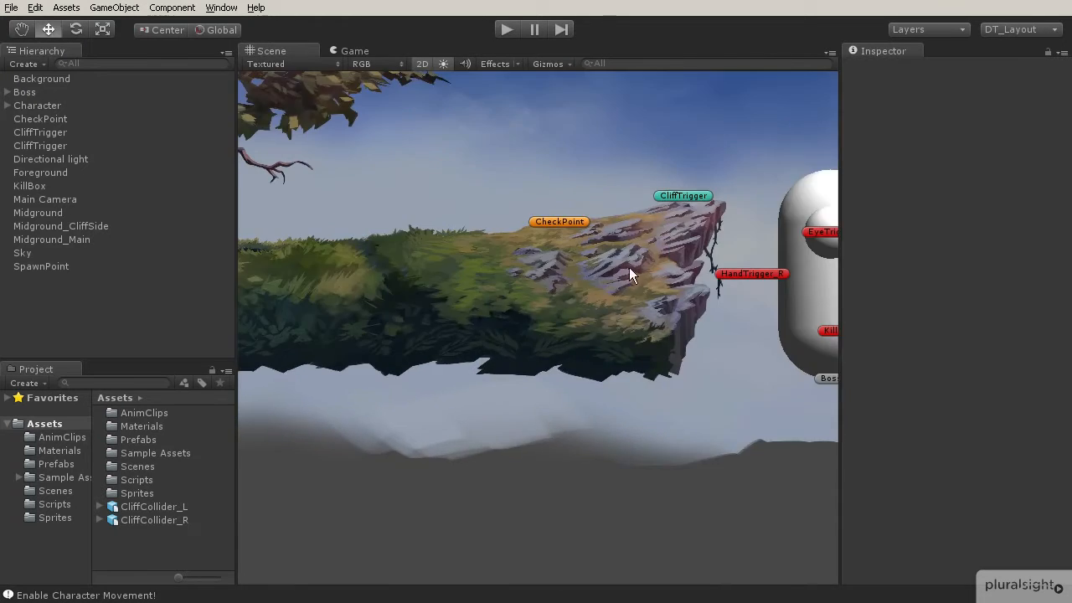
middle_click_drag(629, 267, 390, 310)
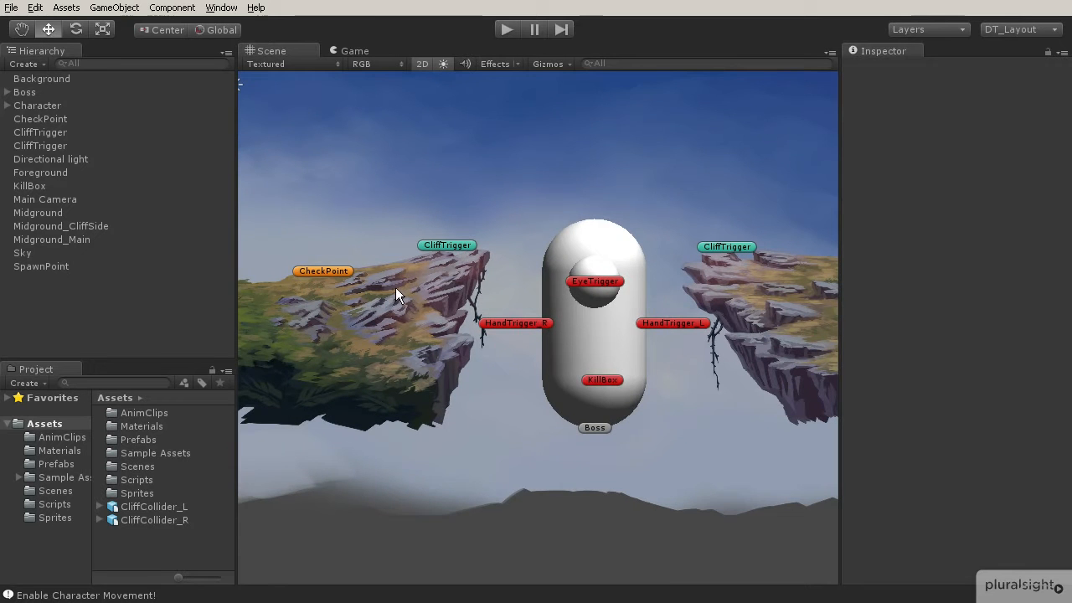
middle_click_drag(438, 287, 360, 308)
middle_click_drag(284, 346, 436, 330)
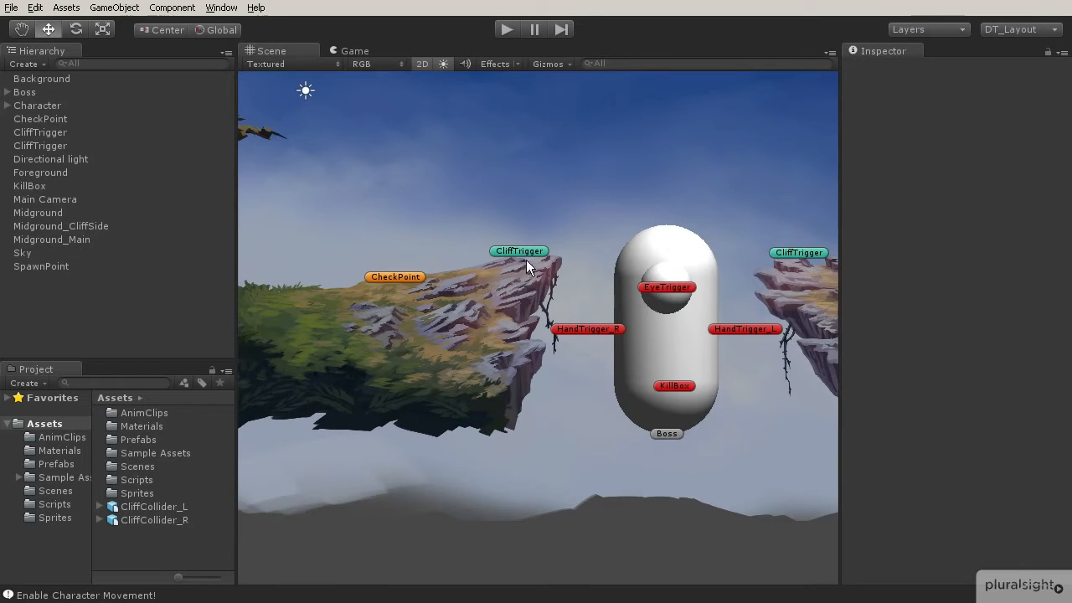
middle_click_drag(527, 285, 445, 311)
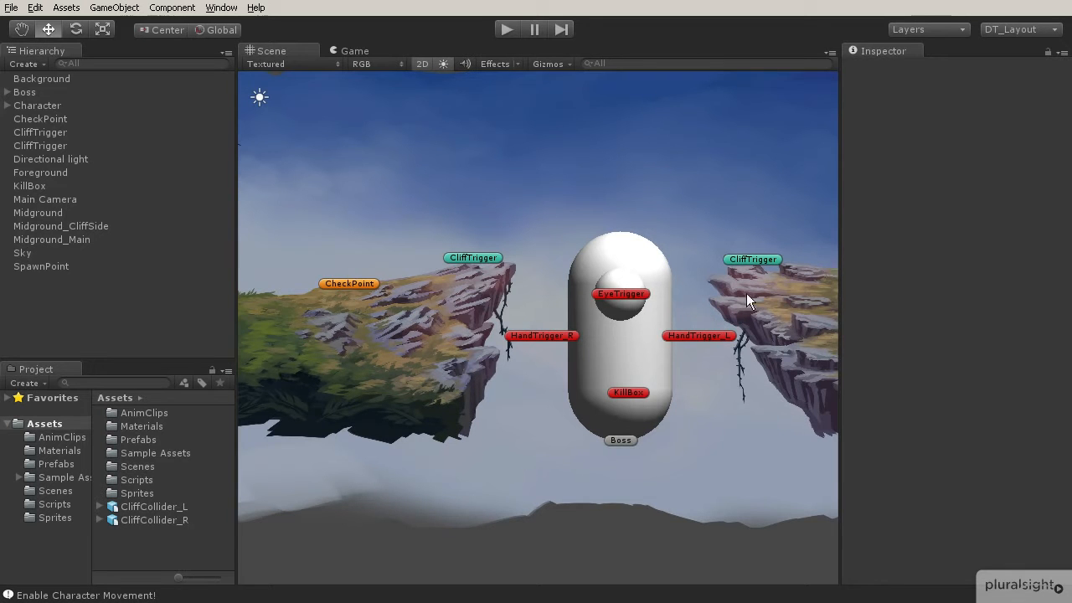
middle_click_drag(746, 294, 580, 233)
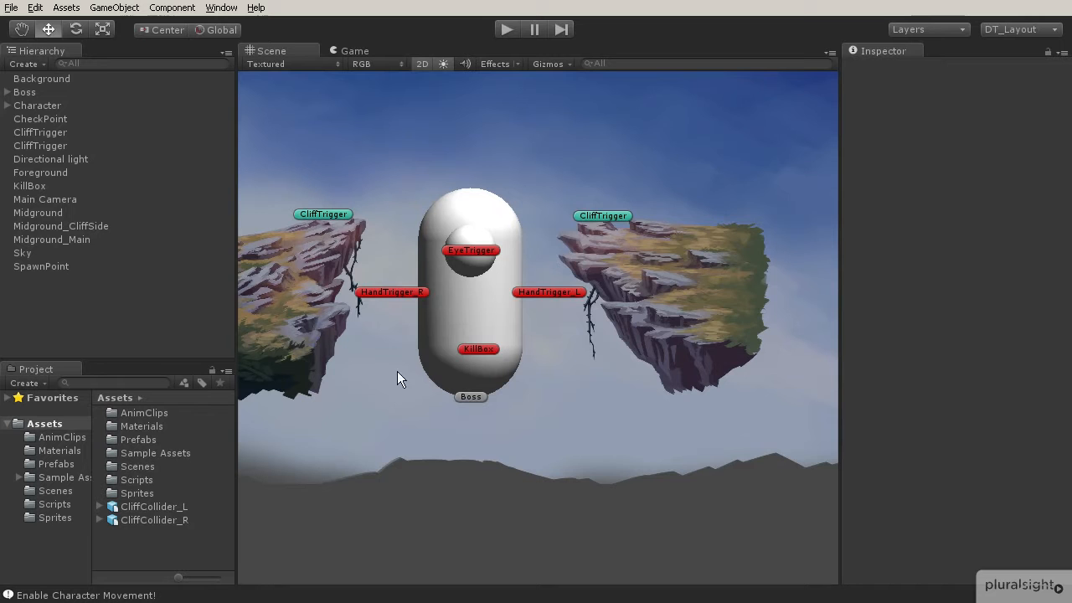
middle_click_drag(397, 372, 480, 347)
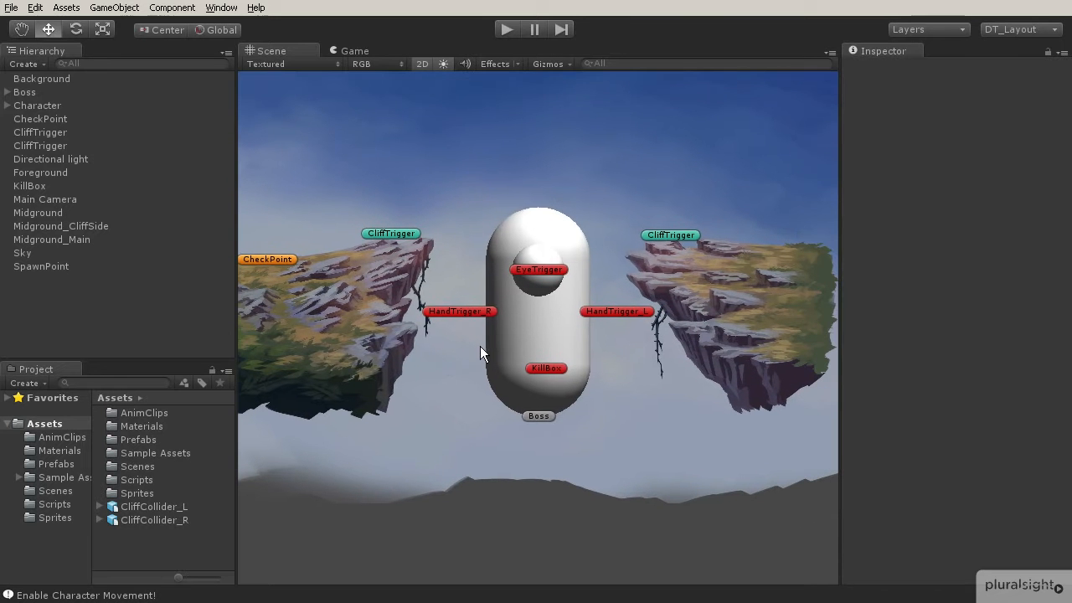
- Preview the CliffCollider_L and CliffCollider_R models in the project assets
left_click(140, 507)
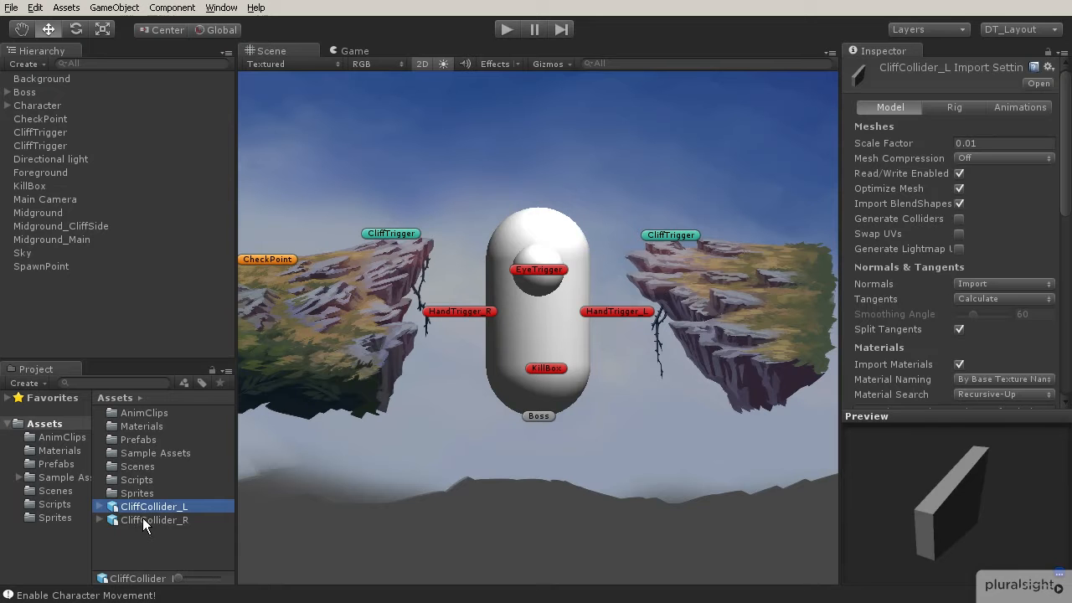
left_click(142, 520)
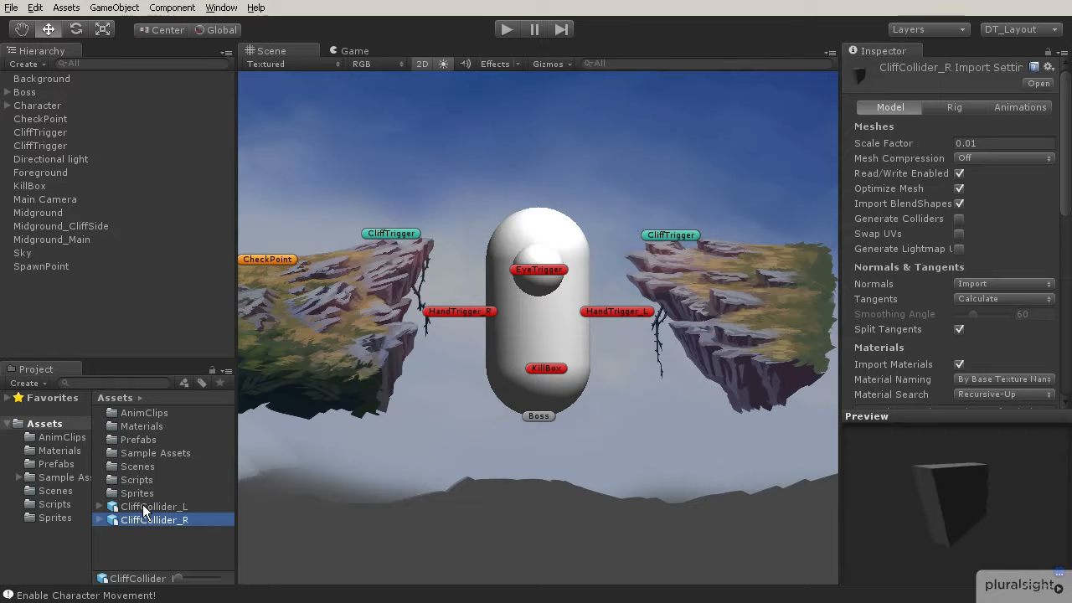
left_click(144, 508)
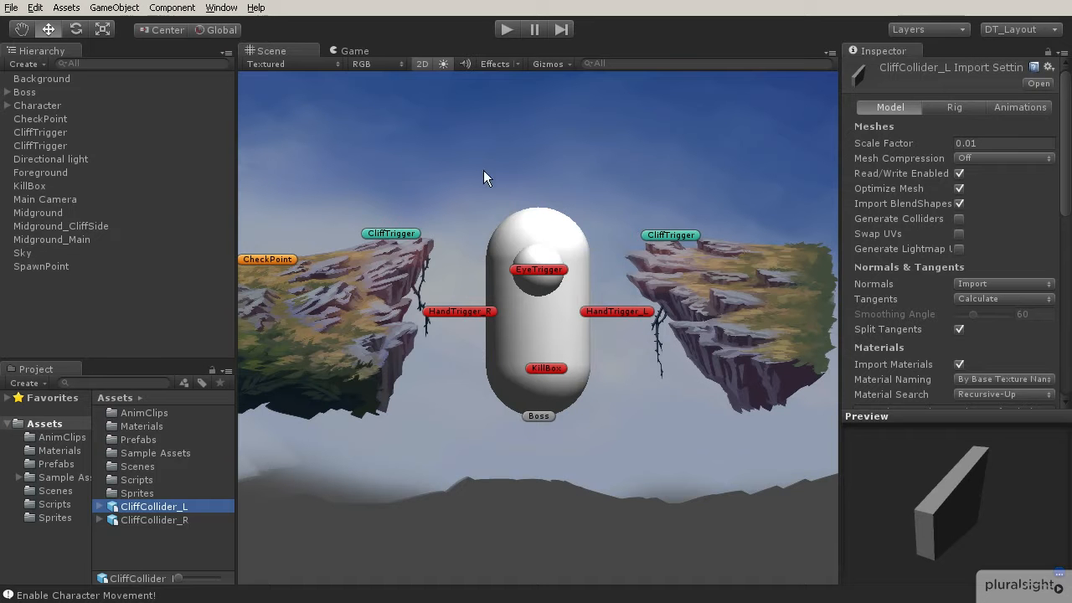
- Create an empty game object named CliffCollider and give it a blue label icon
left_click(114, 8)
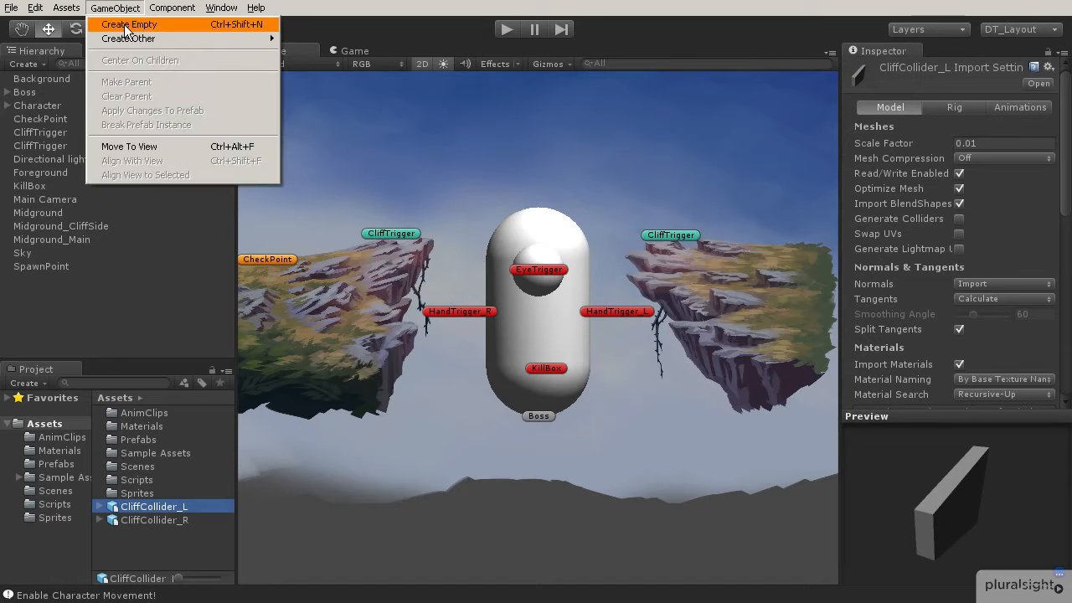
left_click(125, 20)
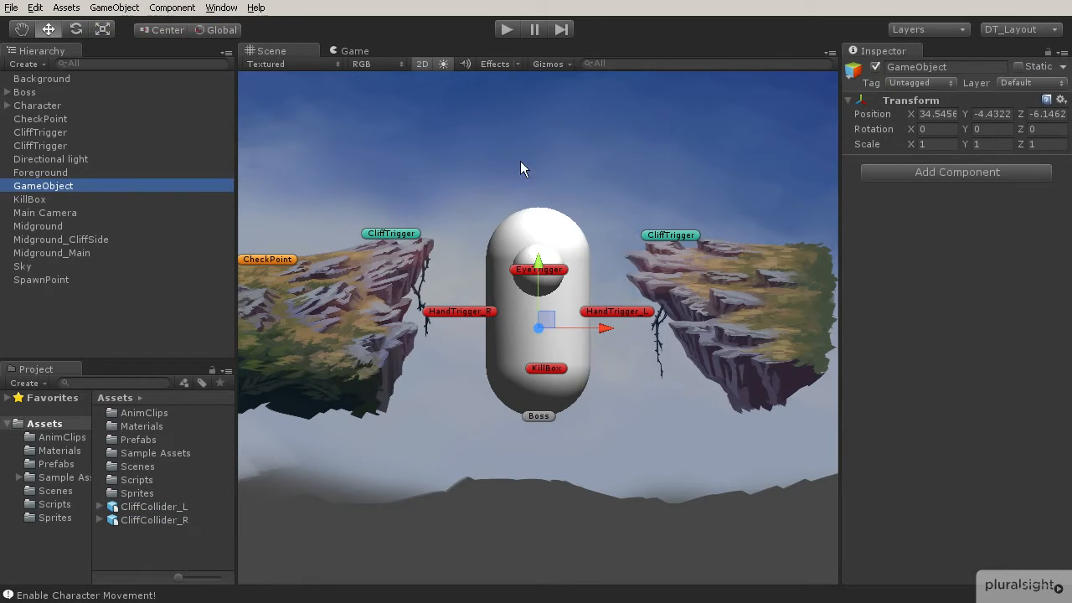
left_click(67, 190)
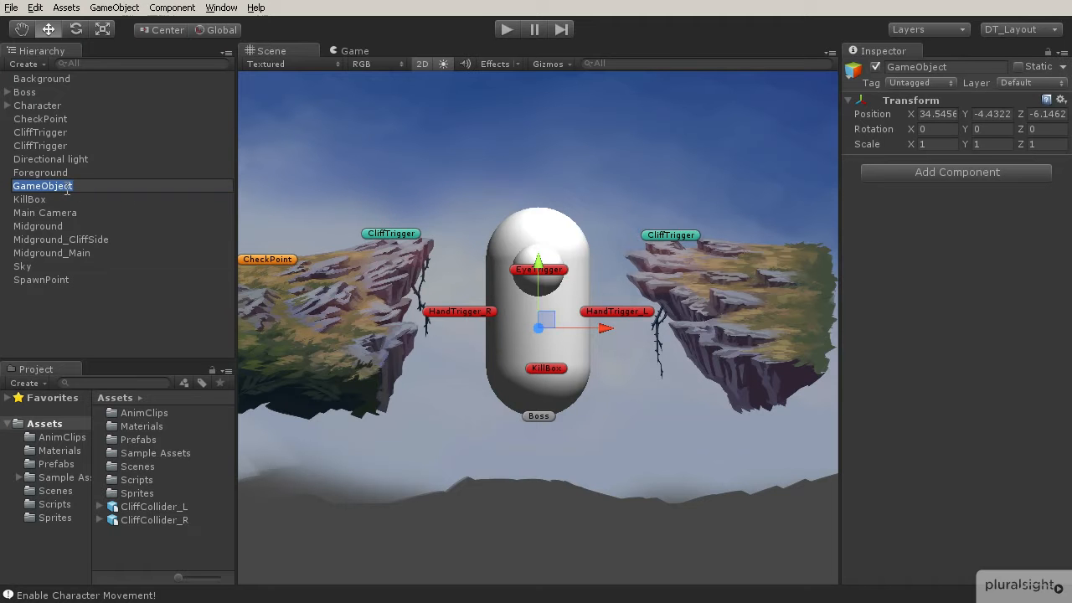
type("CliffC")
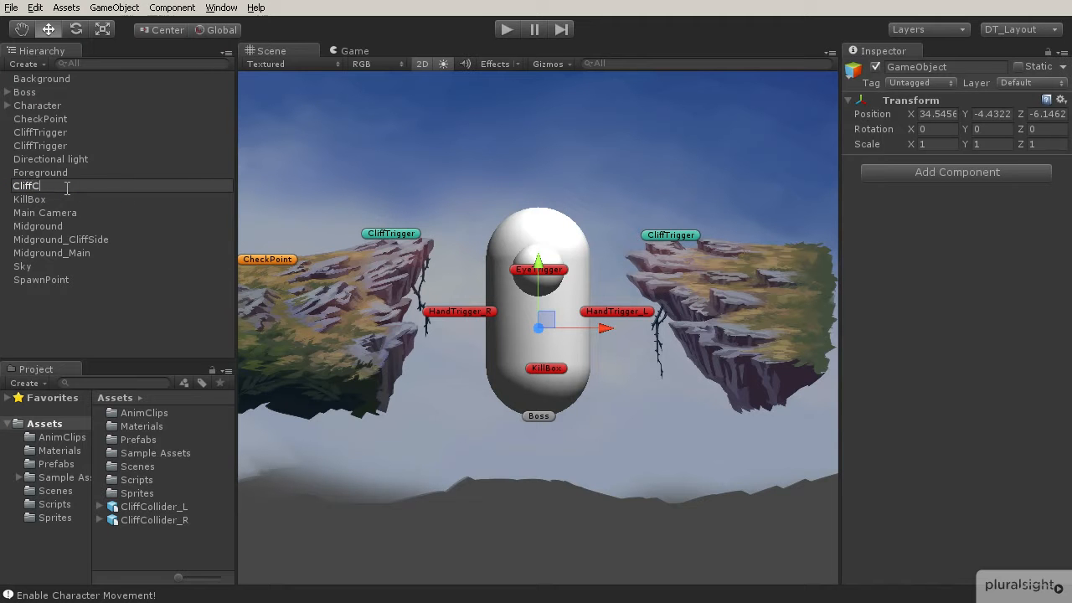
type("ollider")
key("Return")
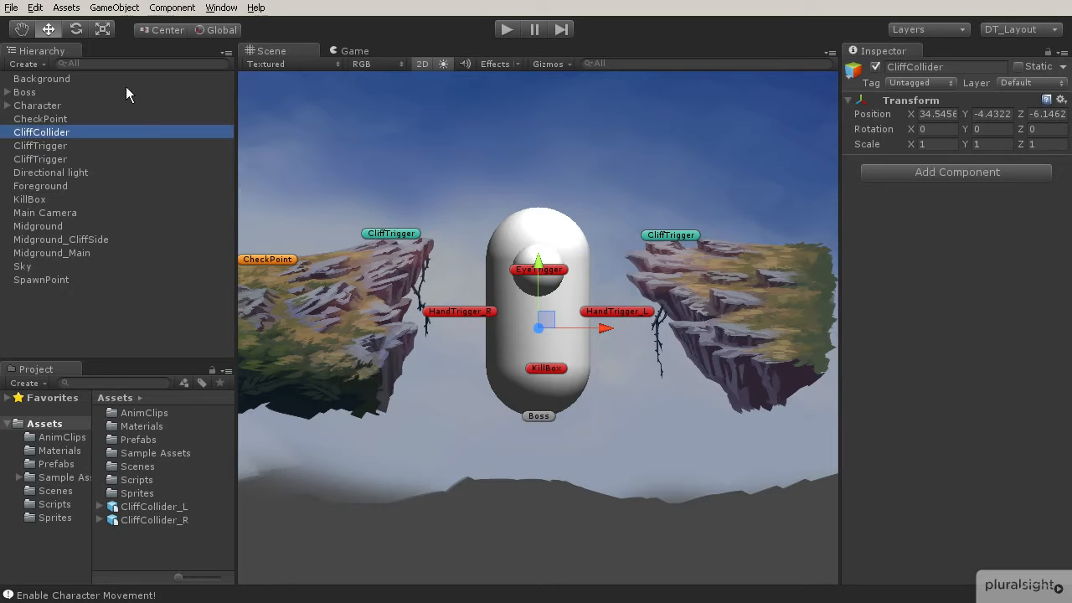
left_click(852, 72)
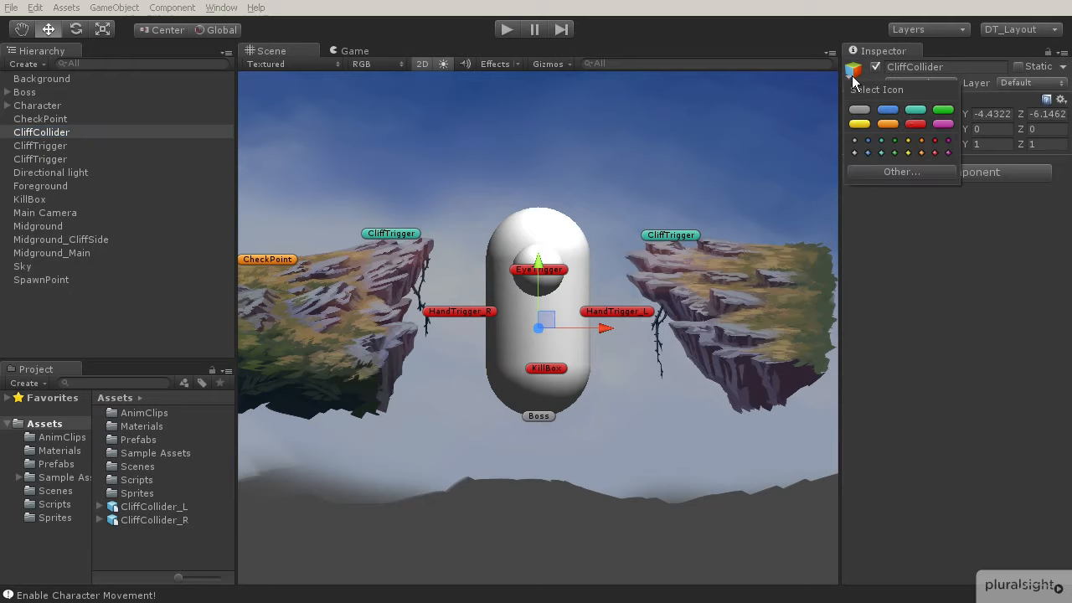
left_click(889, 110)
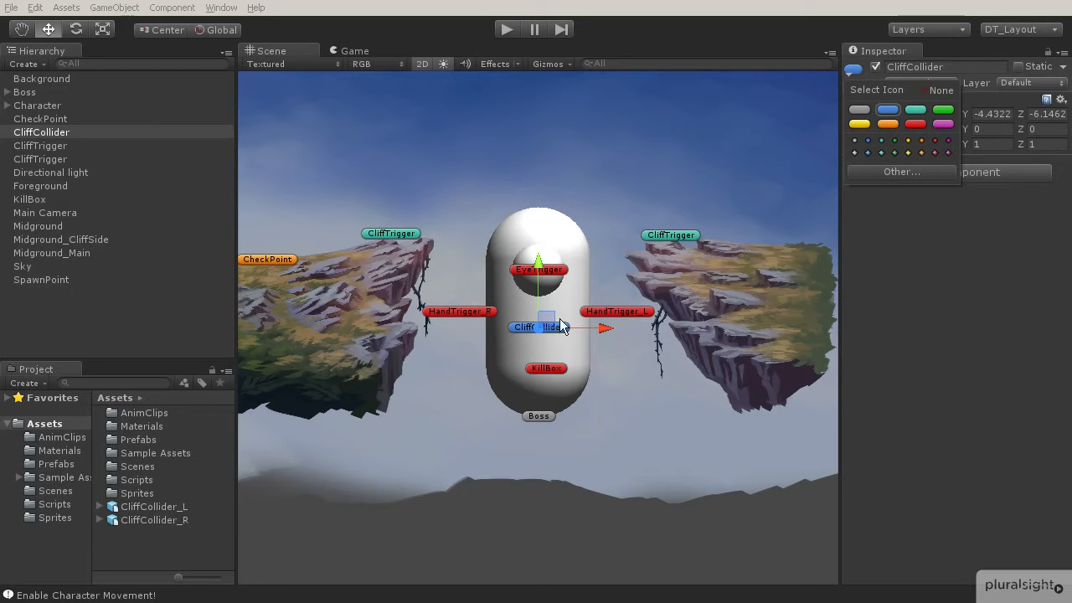
- Add a Mesh Collider component to the CliffCollider object and assign the CillfCollider_L mesh to it
left_click(982, 166)
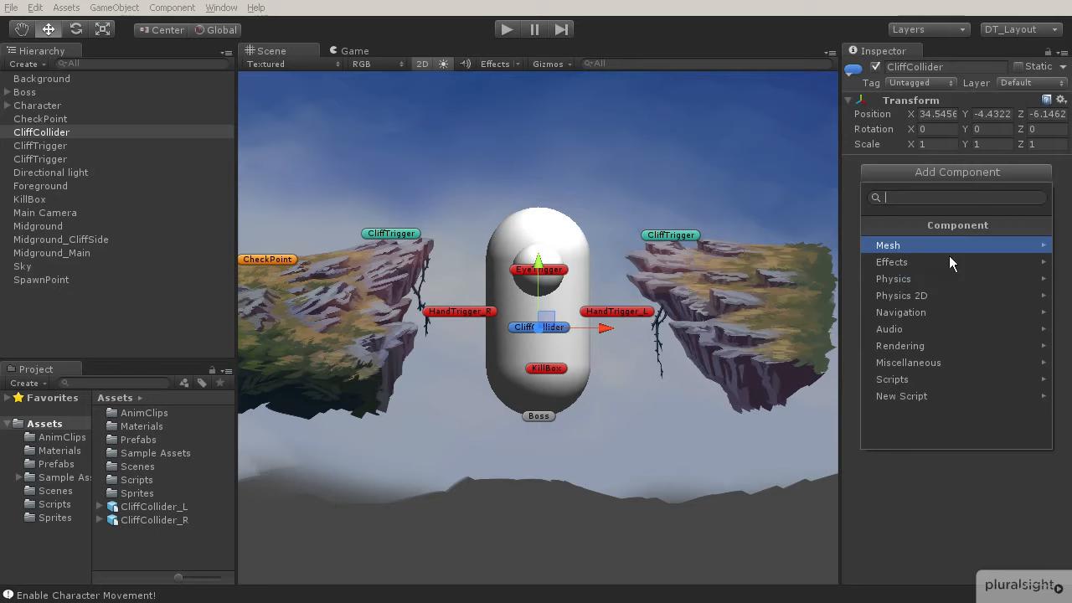
left_click(894, 278)
left_click(891, 328)
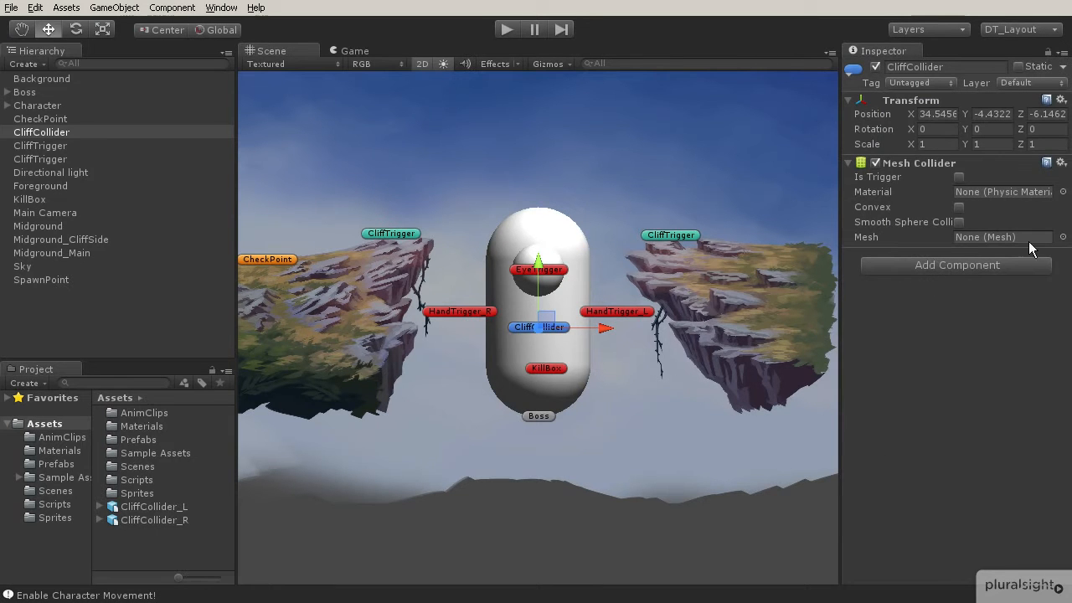
left_click(1063, 237)
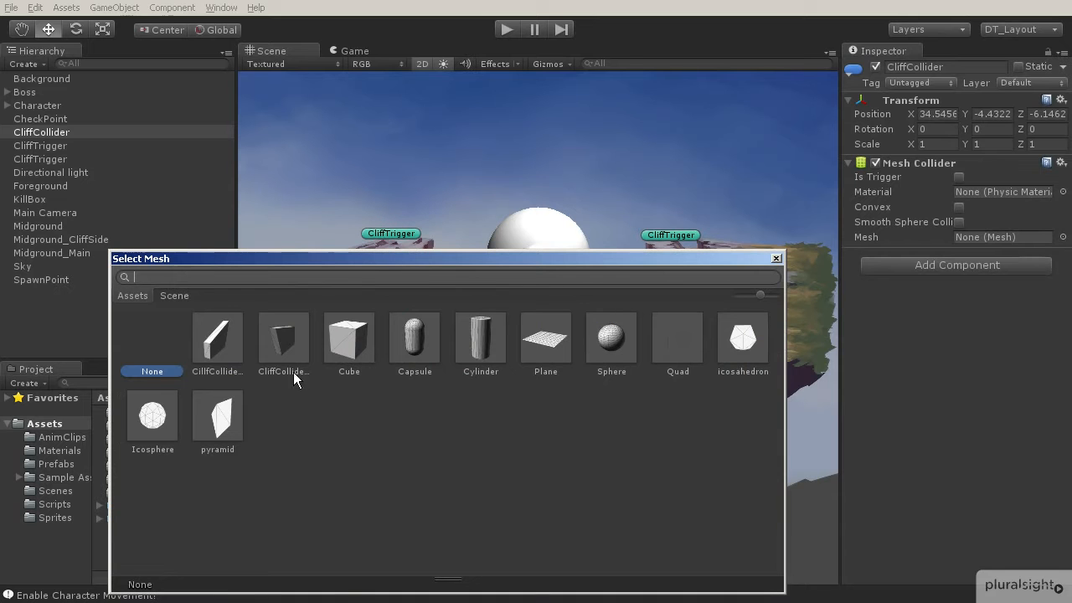
left_click(216, 343)
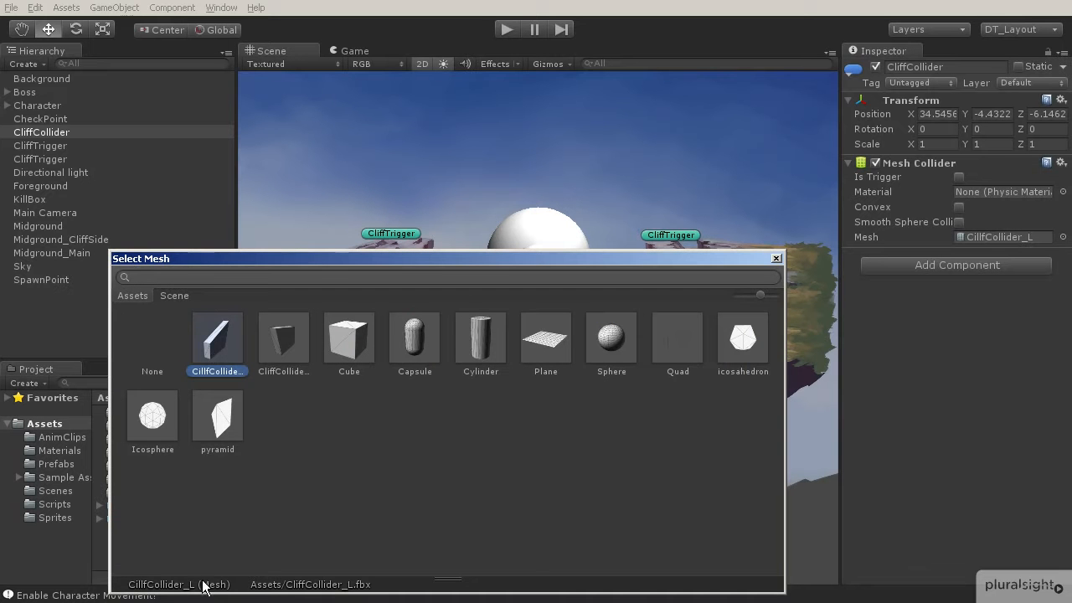
double_click(217, 339)
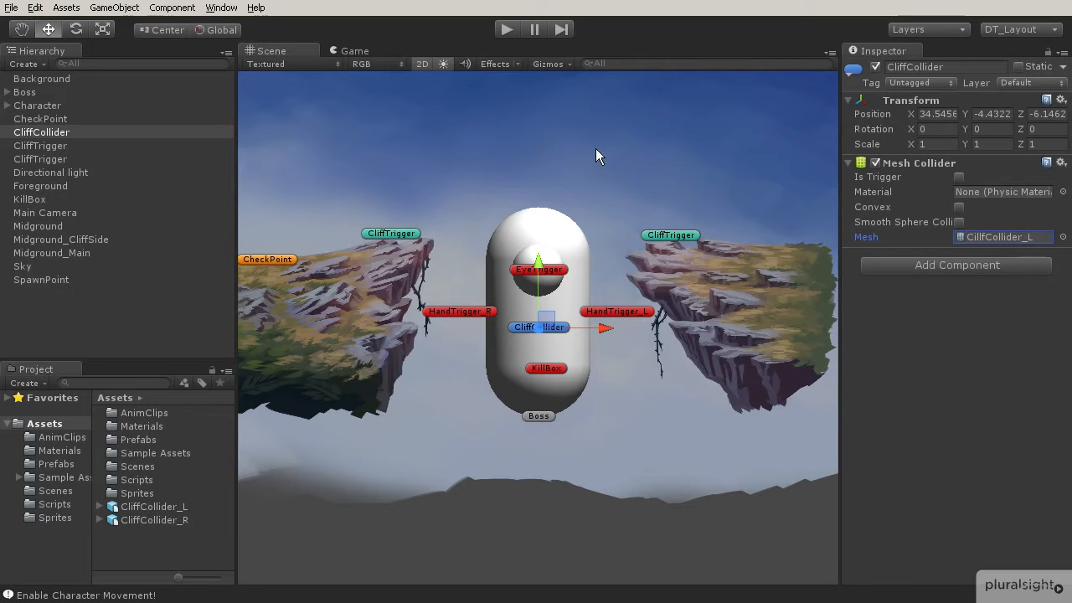
- Set the CliffCollider object's scale to 50 on the X, Y and Z axes
left_click(931, 142)
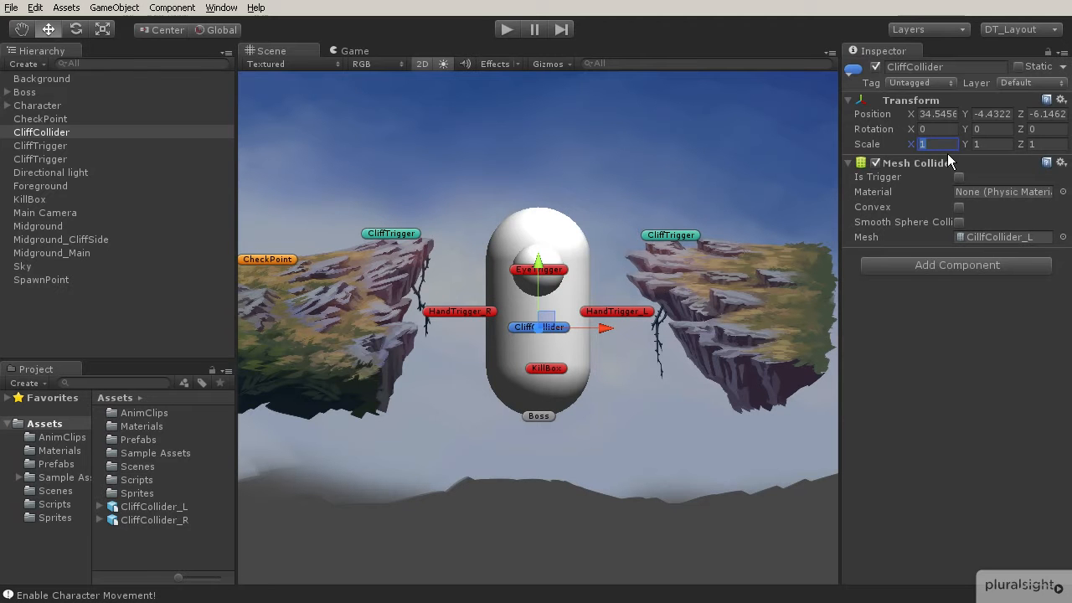
type("50")
left_click(991, 143)
type("50")
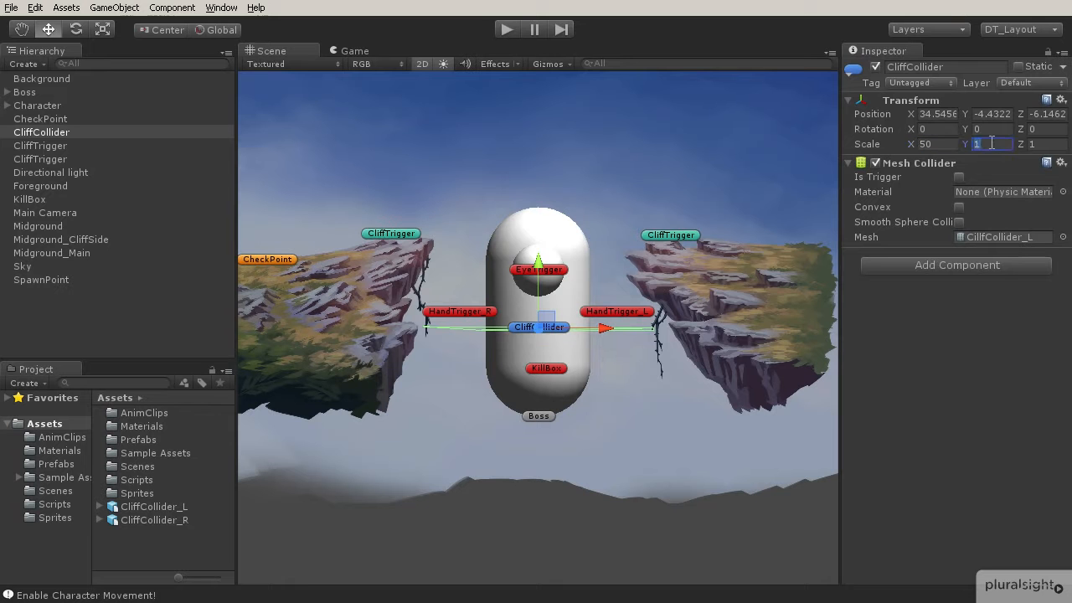
left_click(1037, 144)
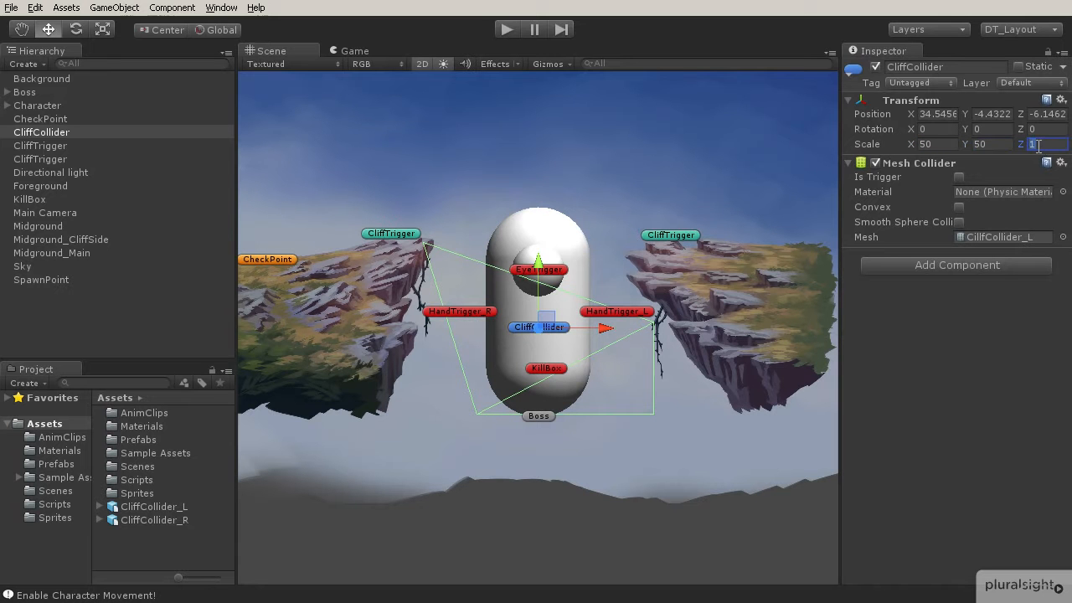
type("50")
- Move the collider onto the left cliff, set its Y rotation to 180 and align its upper corner with the cliff's tip
left_click_drag(551, 322, 351, 307)
middle_click_drag(411, 293, 544, 281)
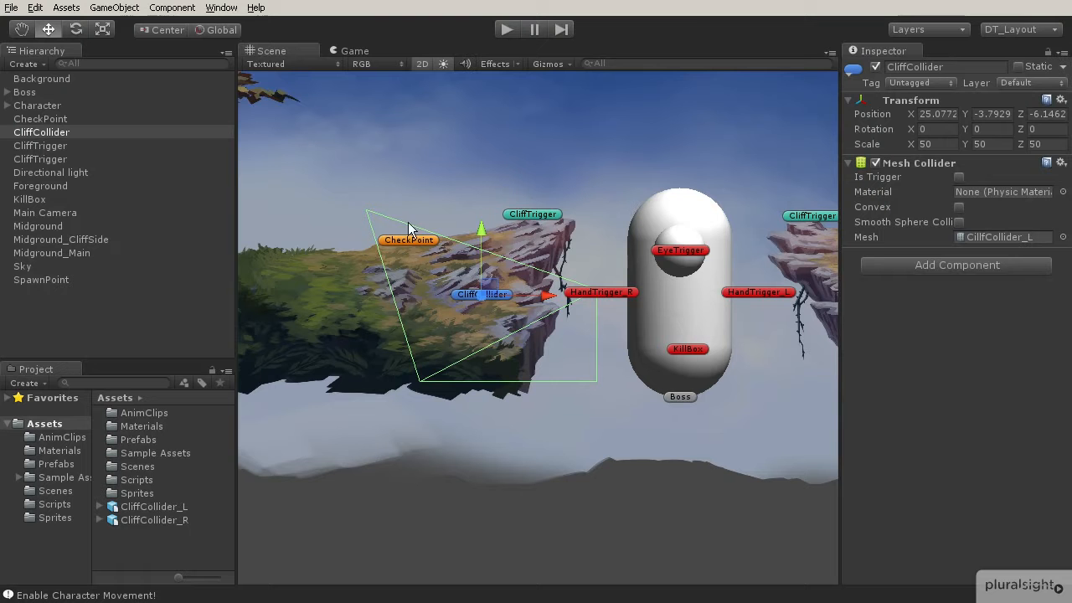
type("180")
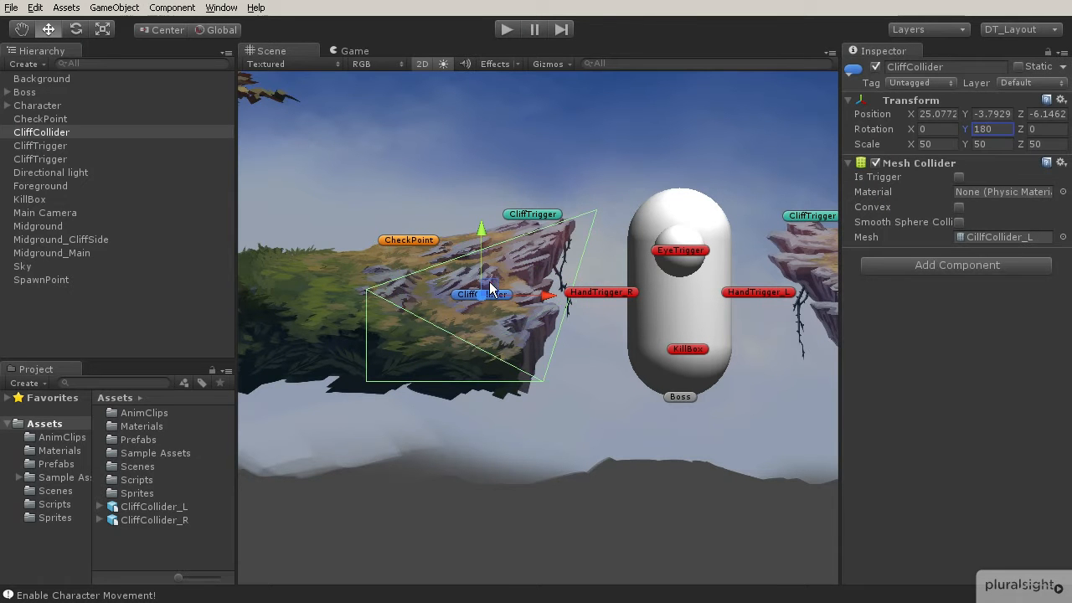
left_click_drag(494, 279, 474, 289)
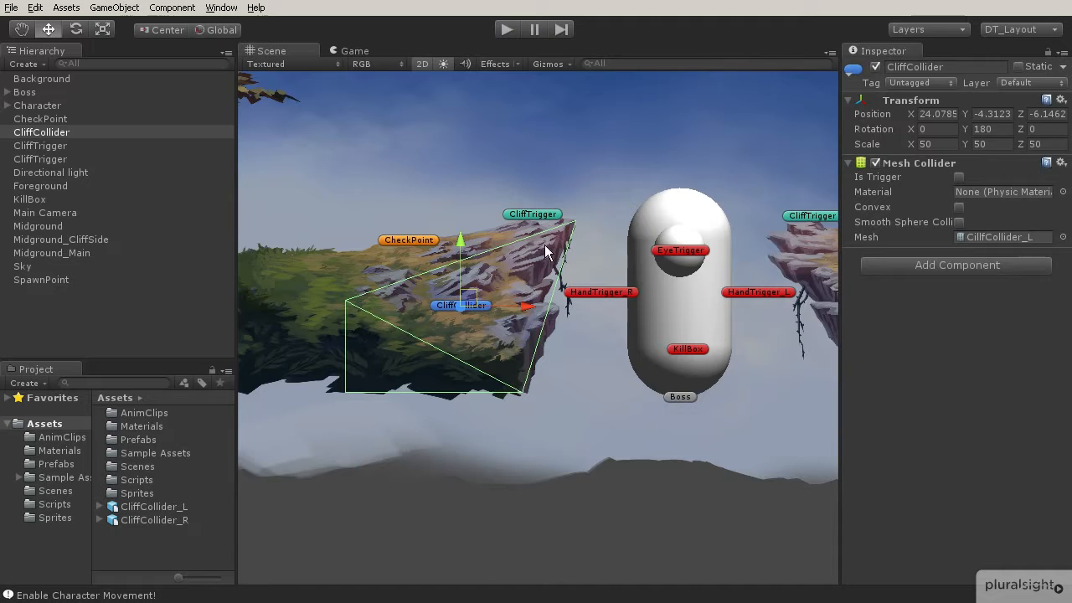
- Examine how closely the collider's outline follows the left cliff's tip and sloping face
scroll(570, 204, "up", 7)
middle_click_drag(598, 171, 559, 240)
scroll(559, 240, "up", 2)
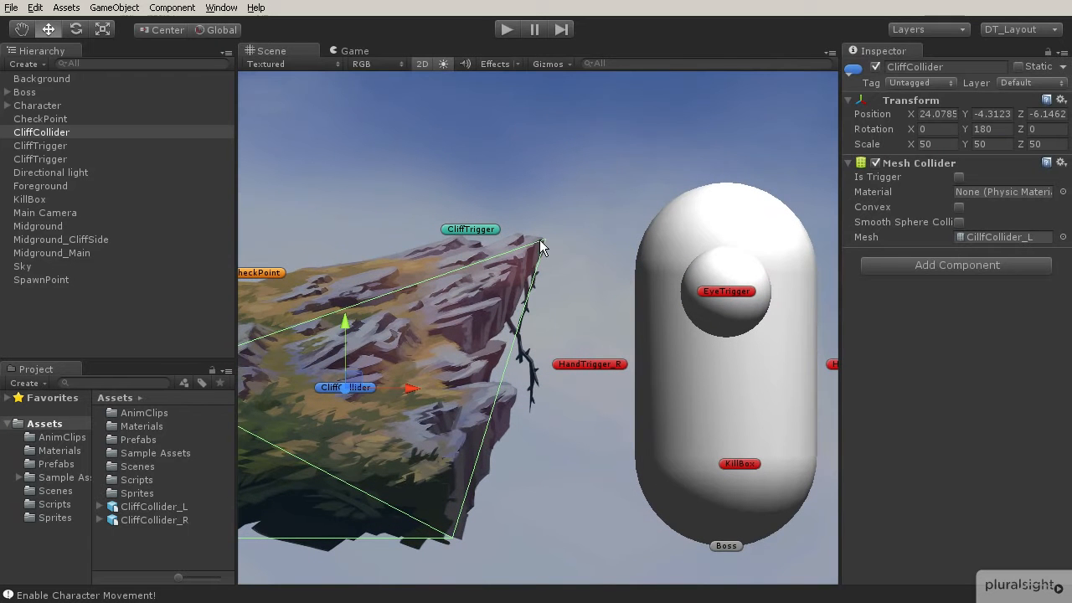
middle_click_drag(507, 304, 588, 237)
middle_click_drag(506, 326, 557, 377)
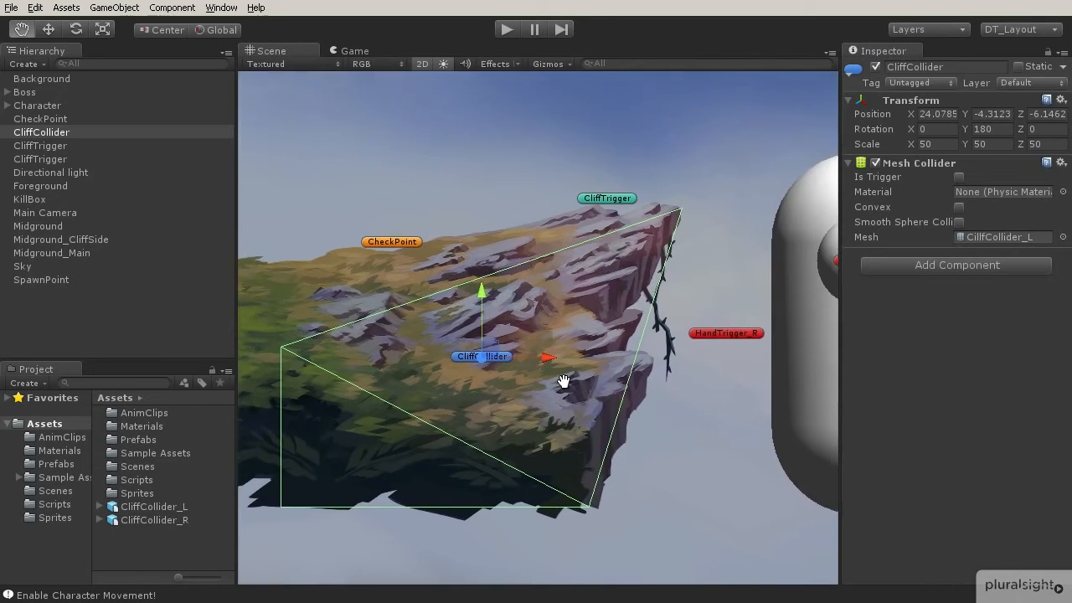
scroll(557, 377, "down", 3)
scroll(554, 378, "down", 2)
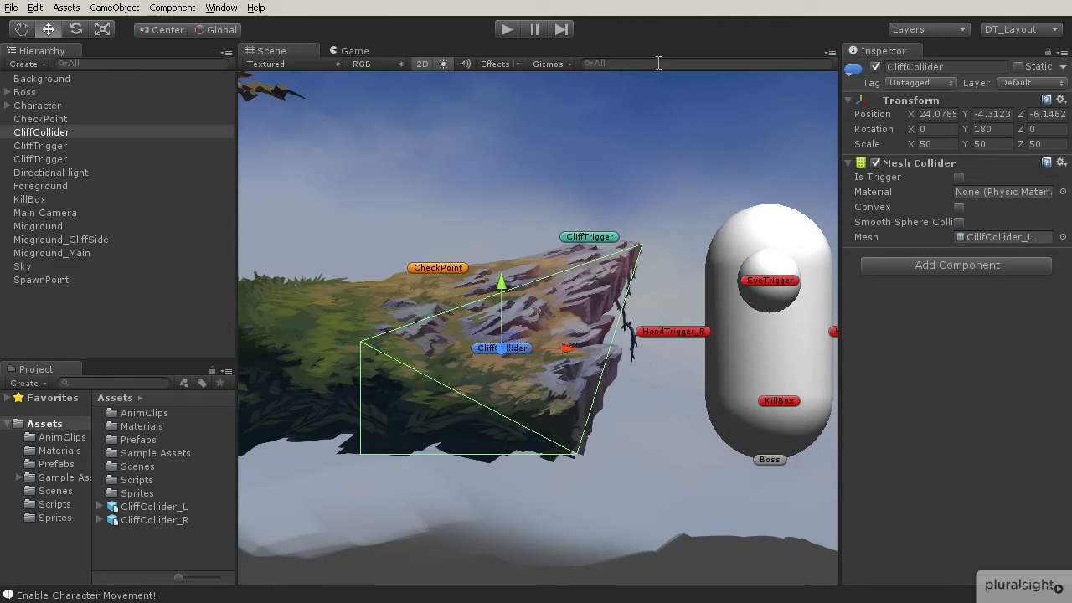
- Switch the scene out of 2D view, look at the level from the side and set the CliffCollider's Z position to -1
left_click(424, 64)
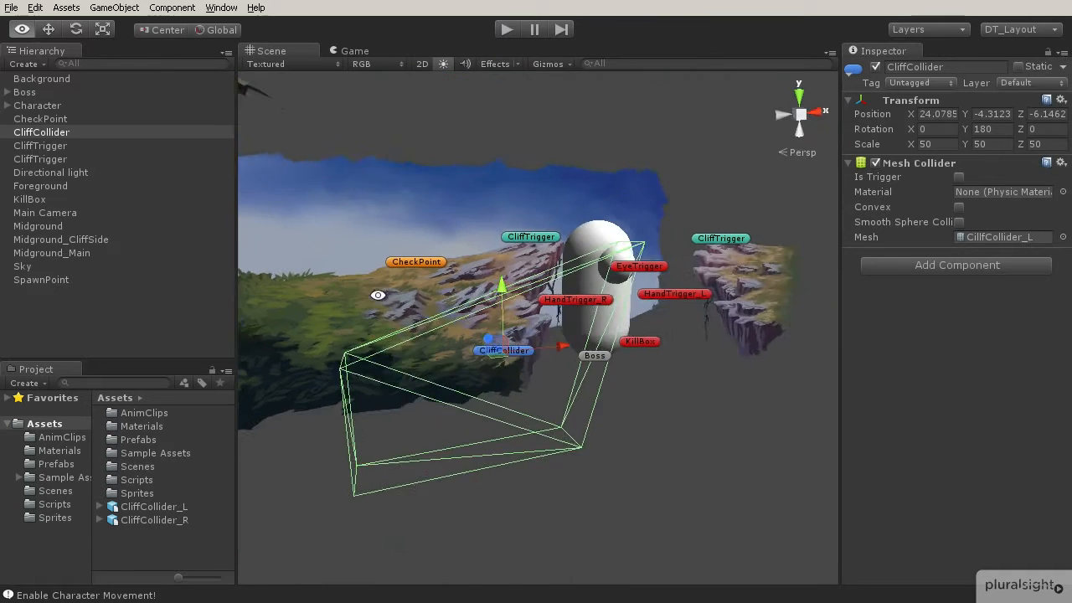
left_click_drag(593, 320, 573, 358, "alt")
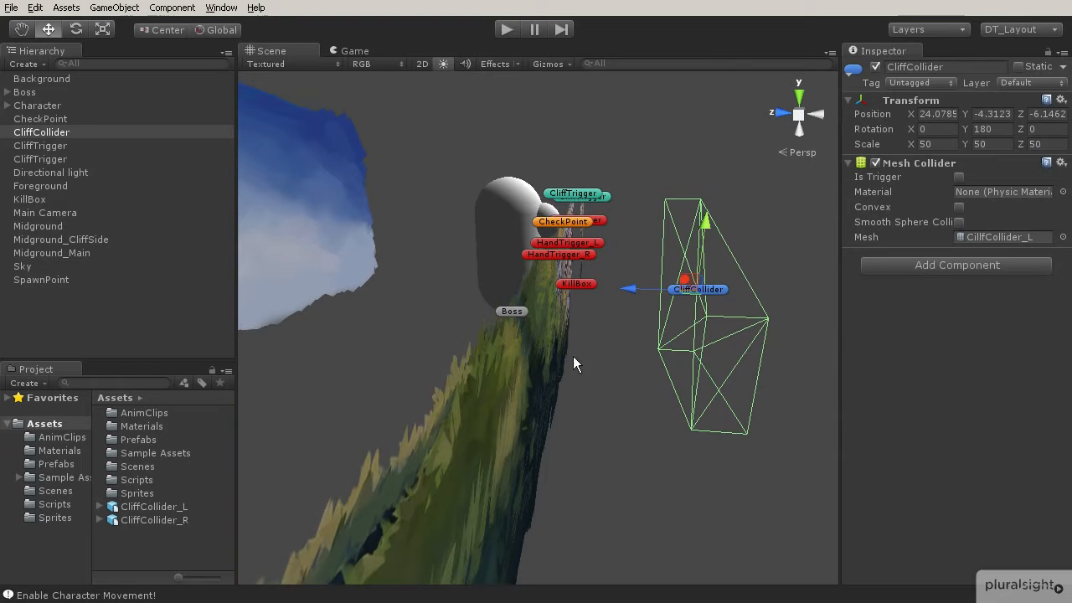
left_click(1040, 115)
type("-1")
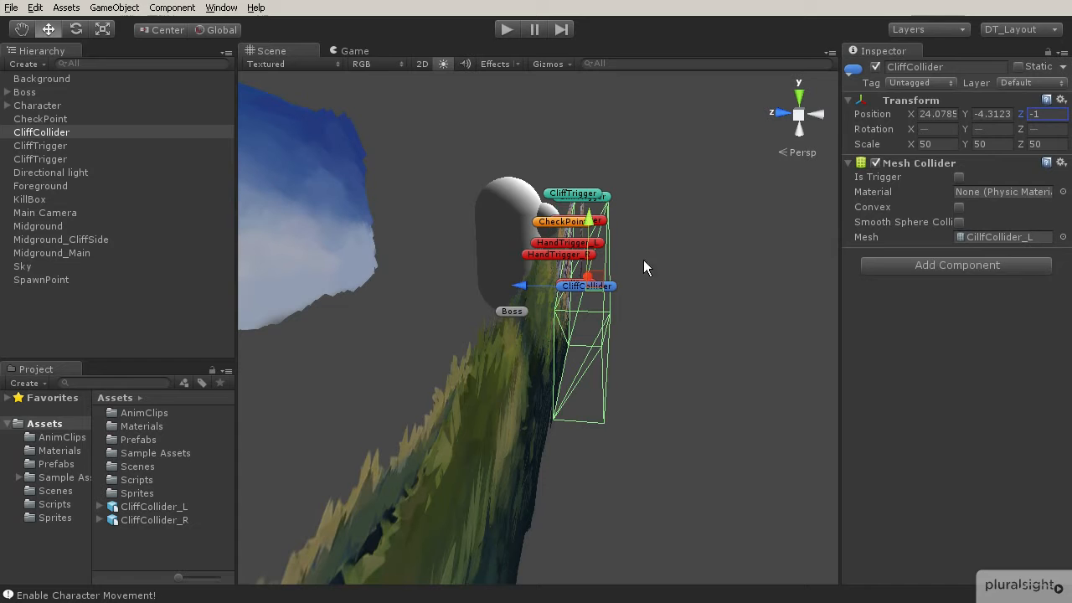
- Duplicate the left cliff's collider, move the copy along X toward the right cliff and change its mesh to CliffCollider_R
left_click_drag(687, 294, 423, 334, "alt")
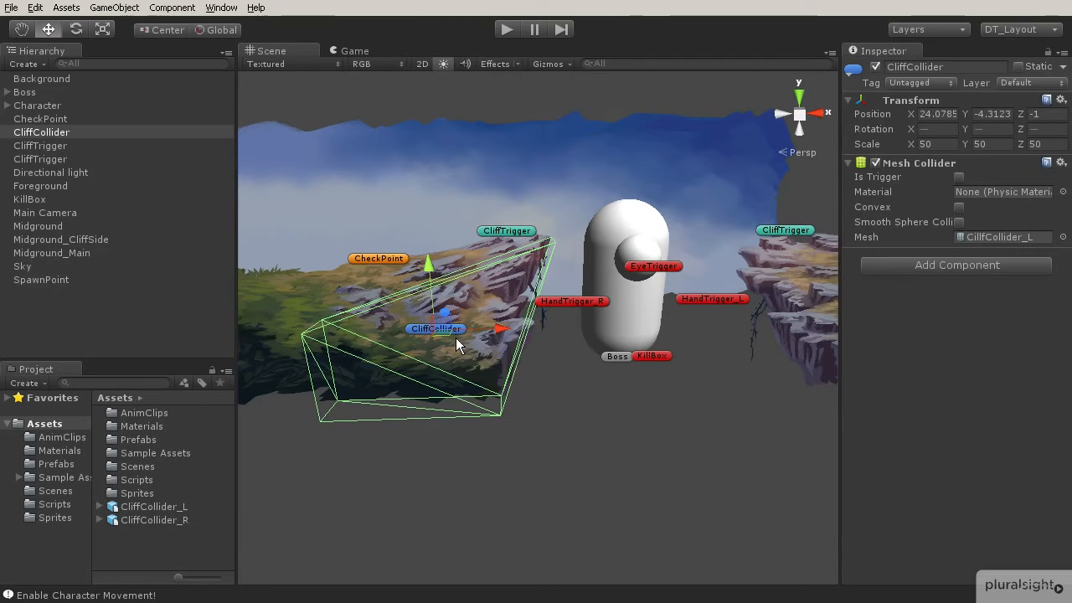
key("ctrl+d")
left_click_drag(497, 335, 787, 328)
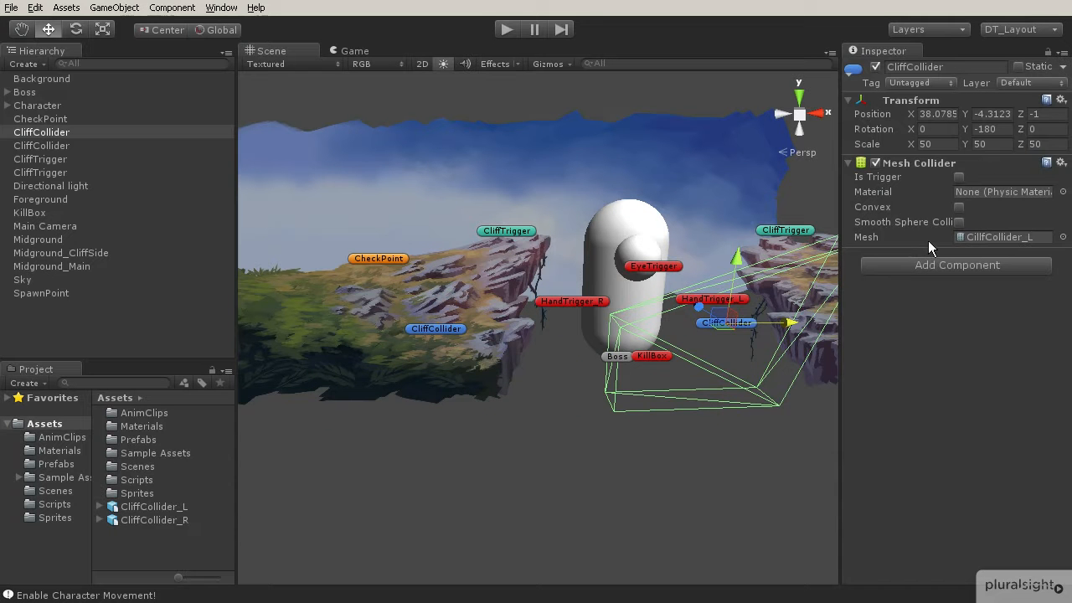
left_click(1062, 237)
left_click(272, 340)
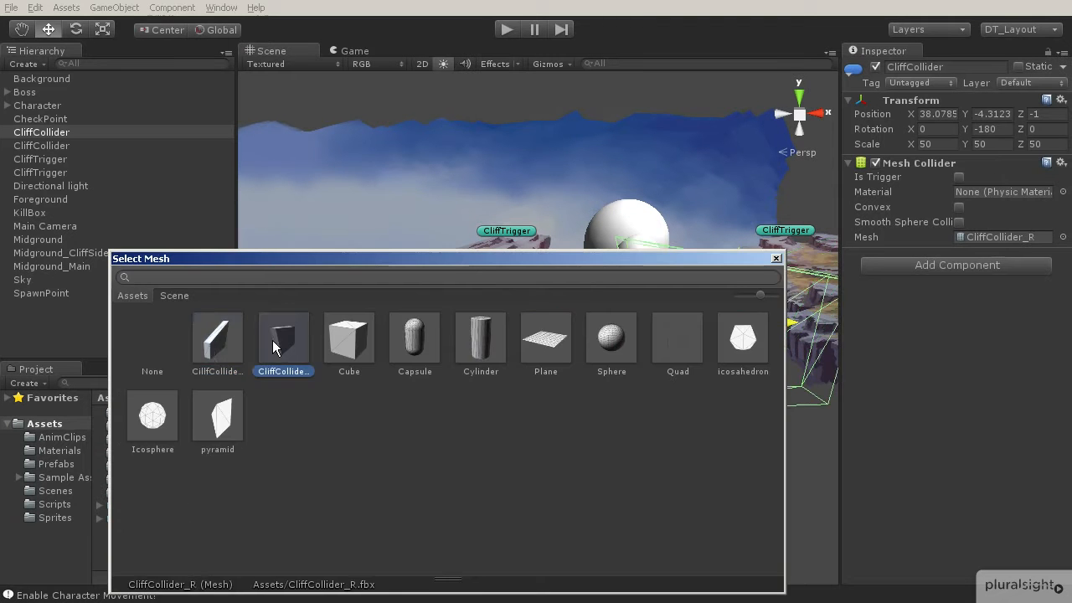
key("f")
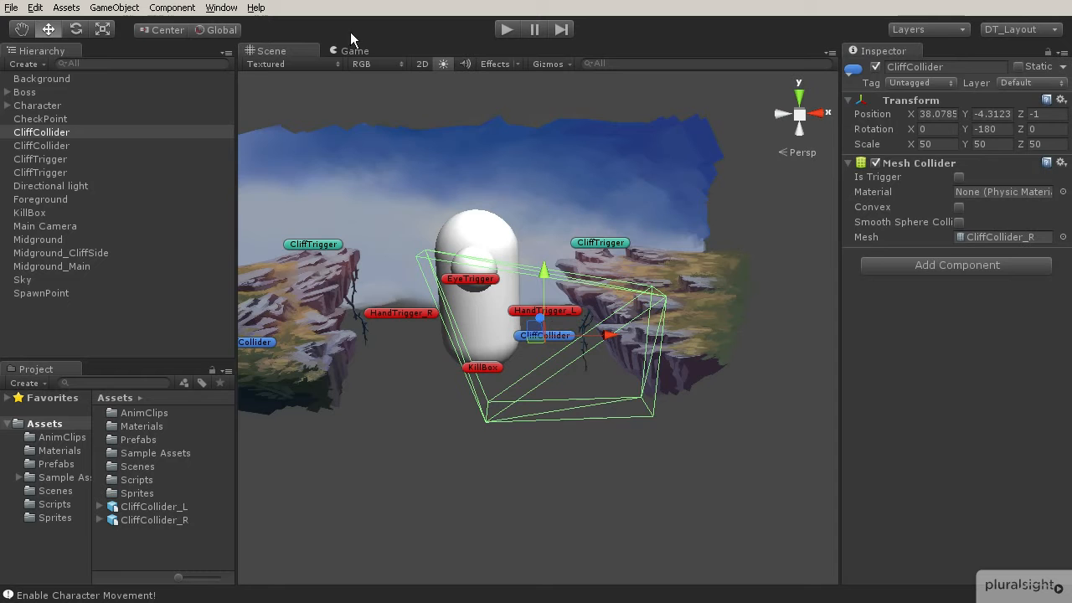
- Return the scene to 2D view and move the copied collider onto the right cliff, at about X 44.15, Y -5
left_click(422, 64)
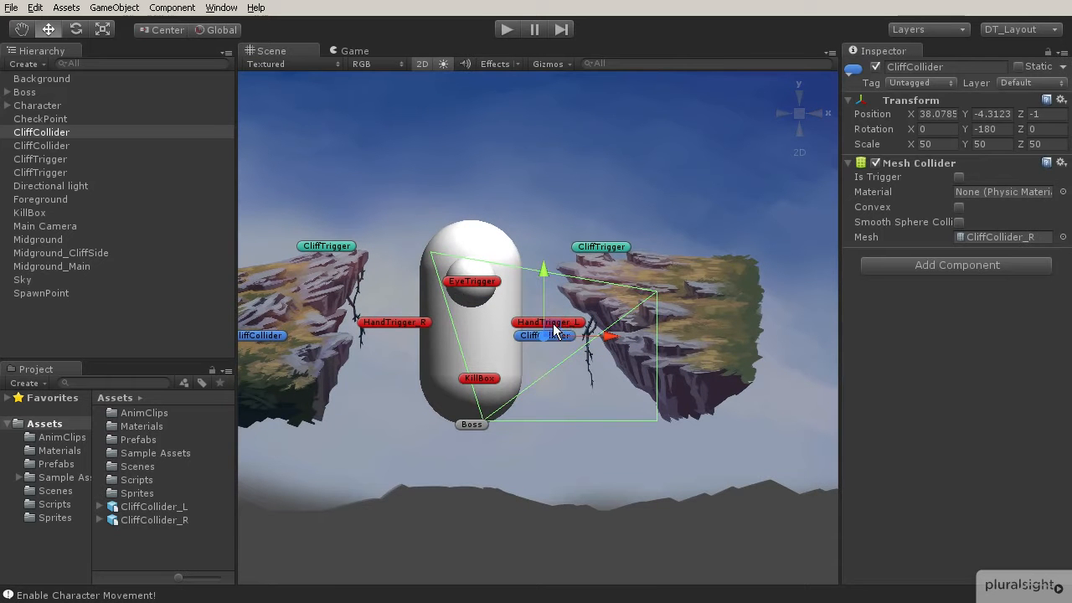
left_click_drag(553, 323, 678, 339)
scroll(602, 303, "up", 2)
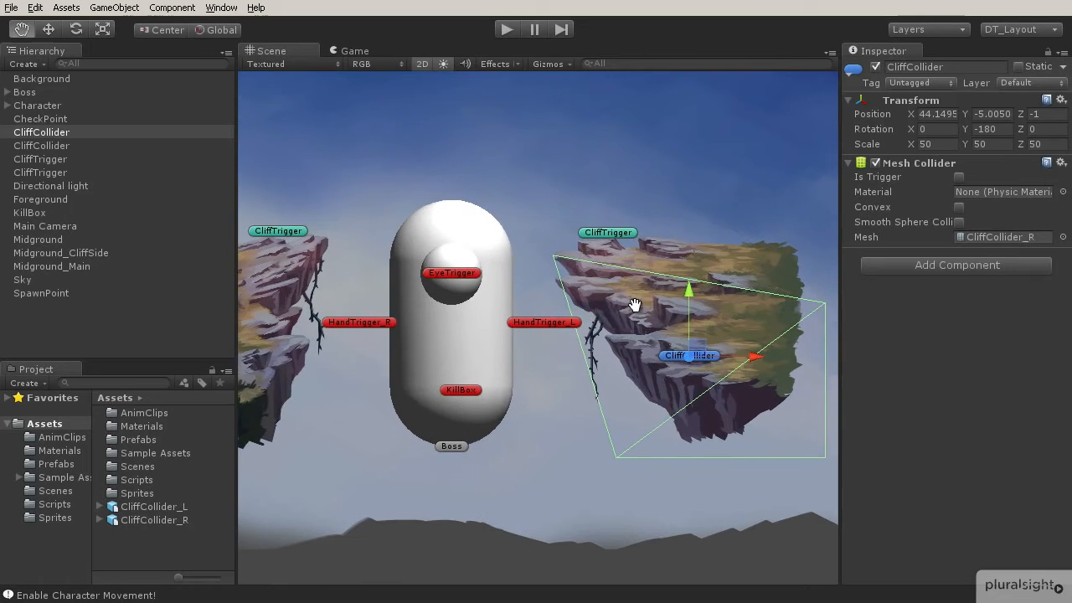
- Examine the level from the right cliff back to the tree, including the ground stretch beside the left cliff's collider
middle_click_drag(602, 303, 532, 308)
scroll(462, 327, "down", 5)
middle_click_drag(455, 344, 694, 322)
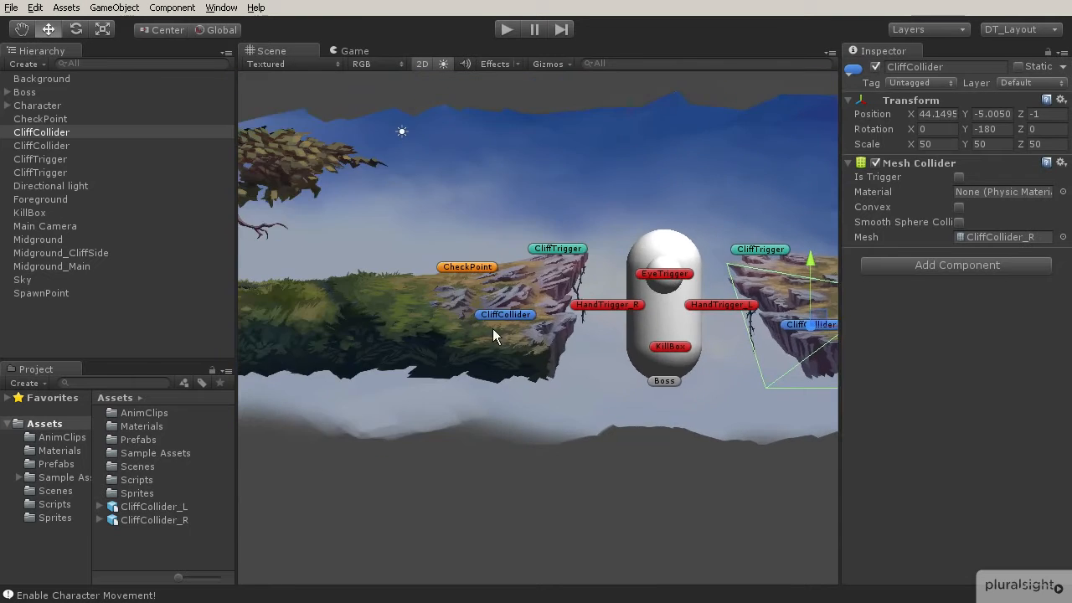
middle_click_drag(346, 334, 615, 334)
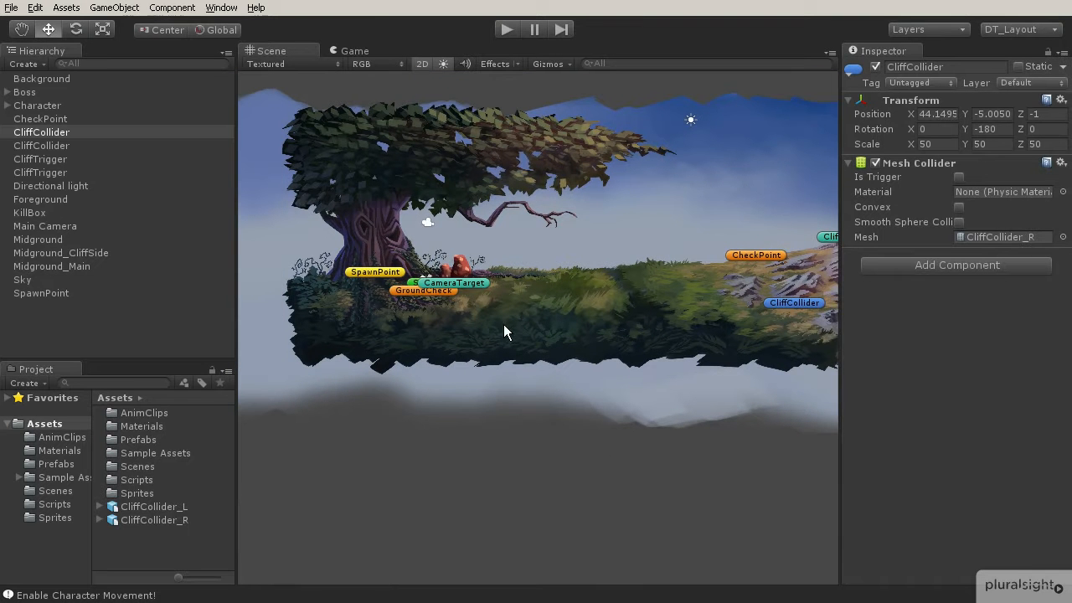
scroll(498, 322, "up", 1)
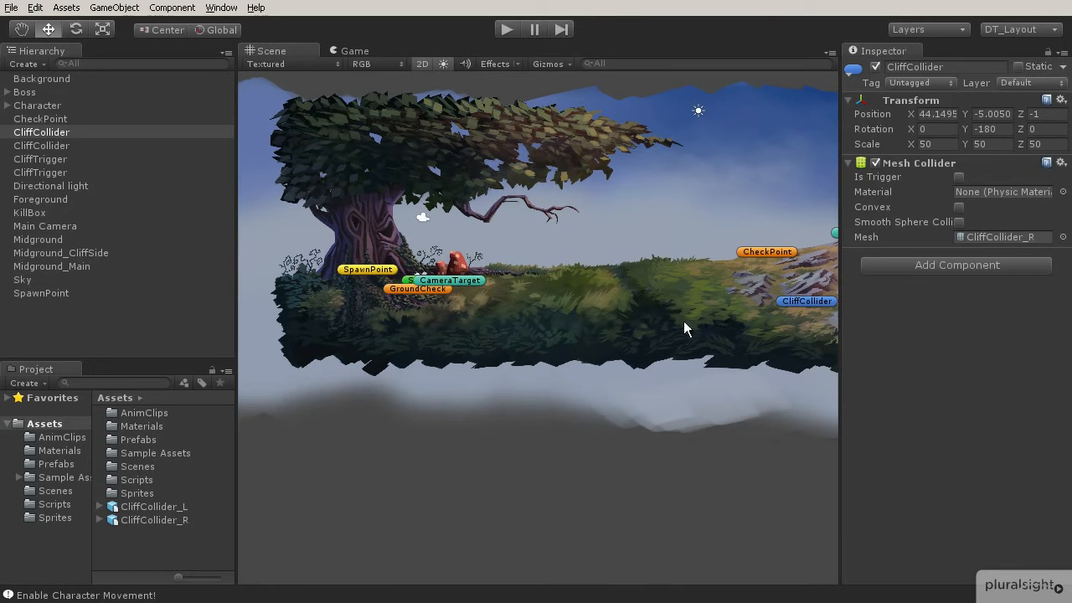
middle_click_drag(622, 302, 420, 345)
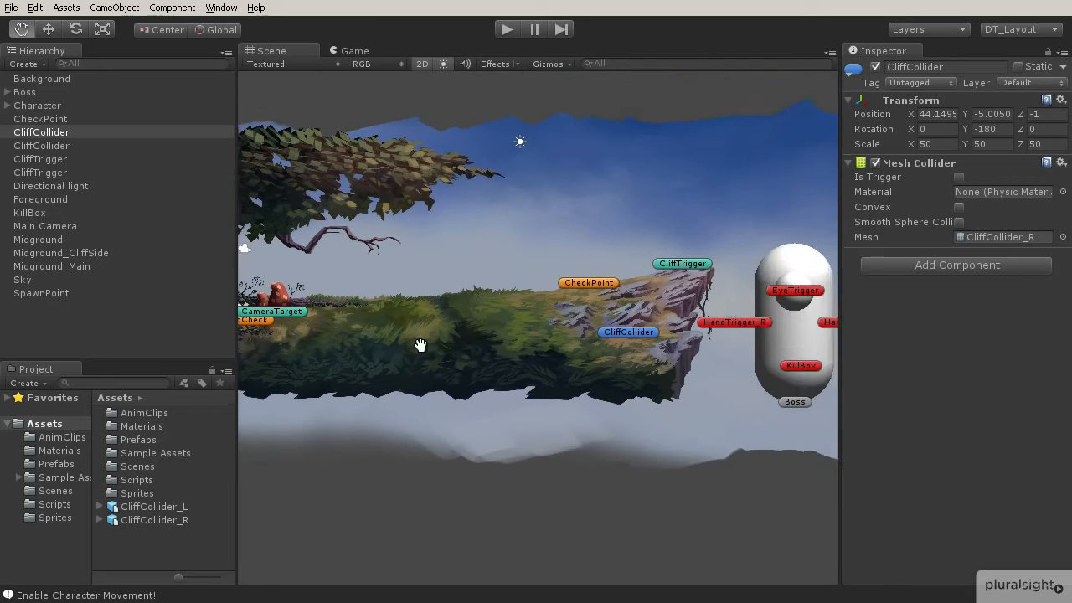
scroll(456, 351, "down", 2)
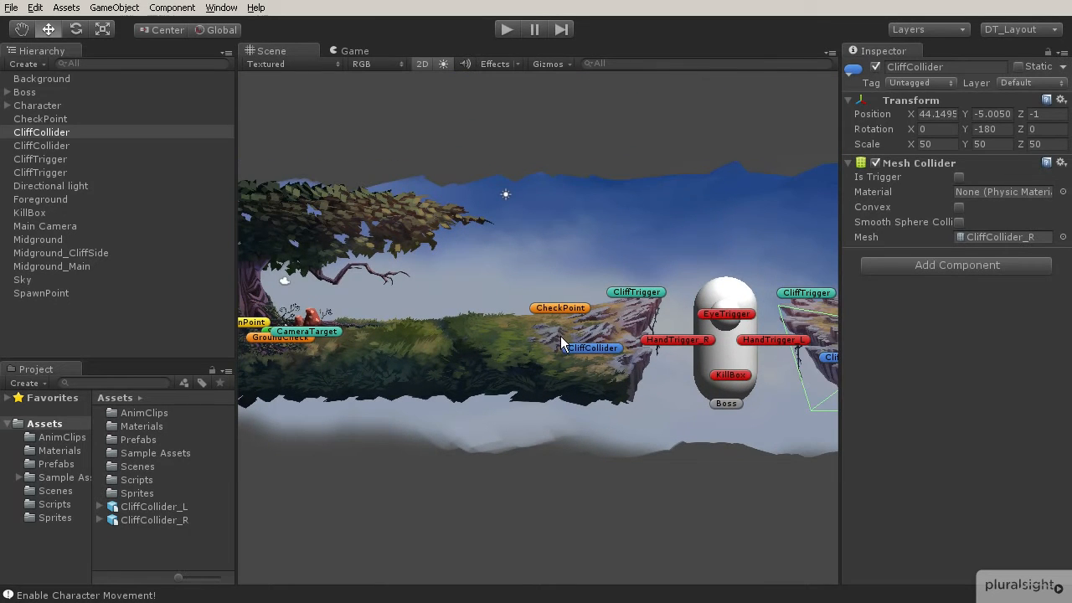
scroll(562, 343, "down", 1)
middle_click_drag(490, 368, 461, 346)
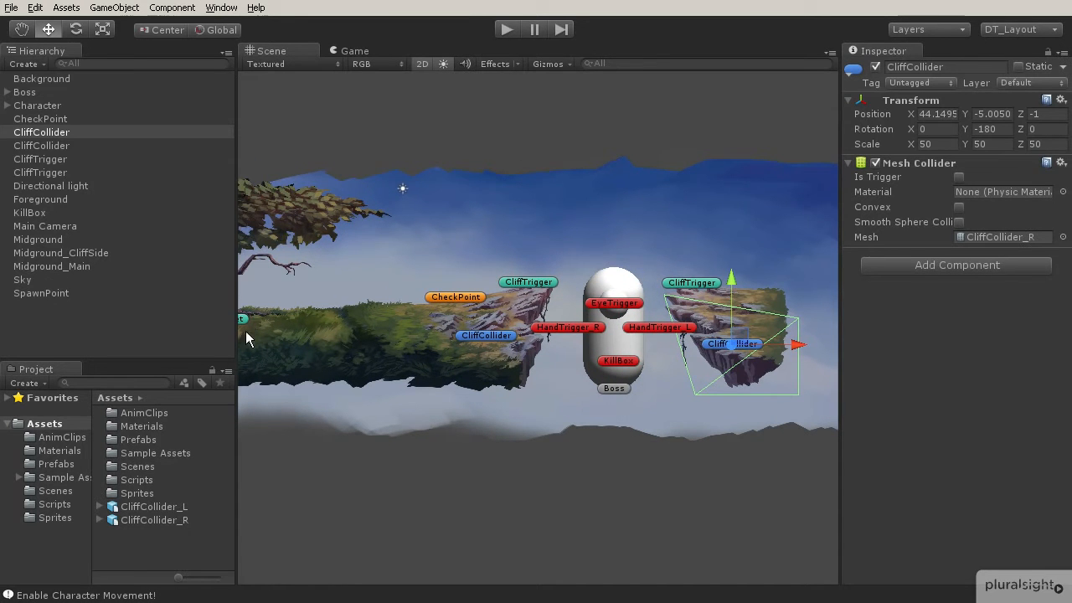
middle_click_drag(321, 323, 497, 323)
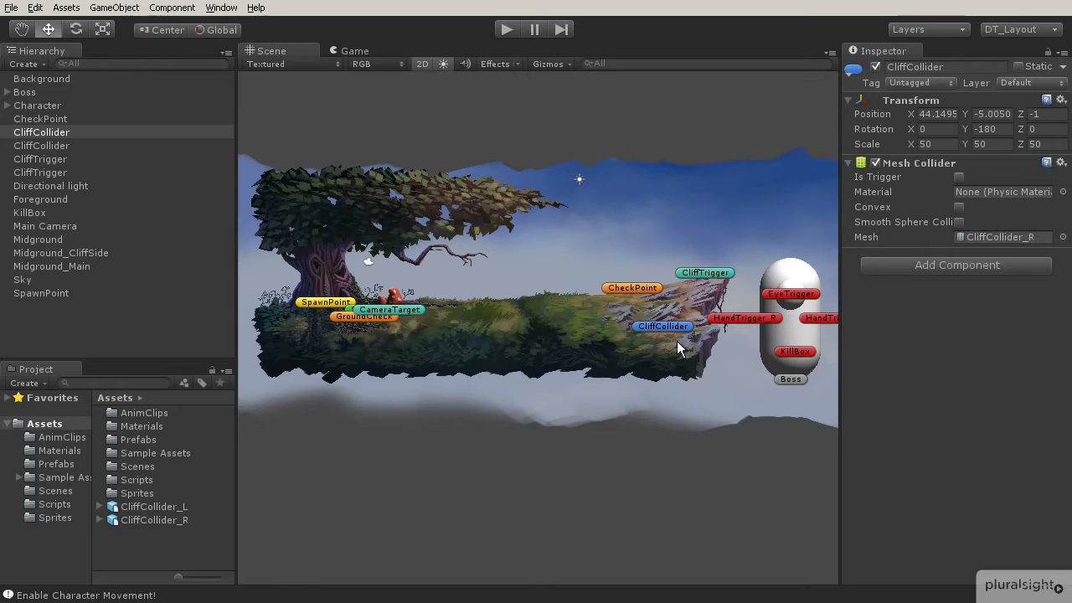
scroll(677, 341, "up", 3)
left_click(698, 328)
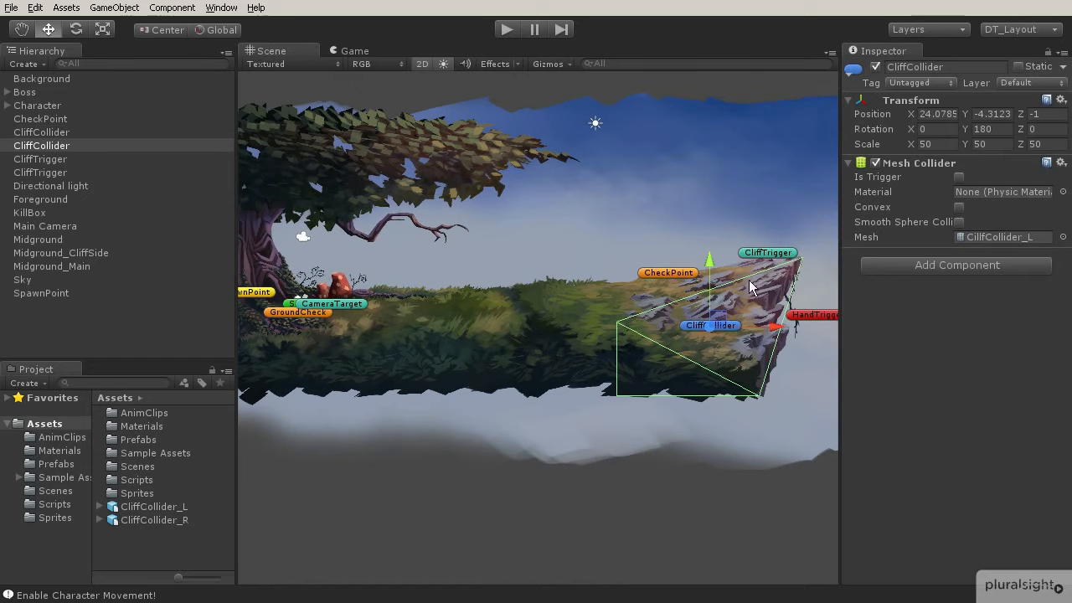
middle_click_drag(609, 321, 683, 291)
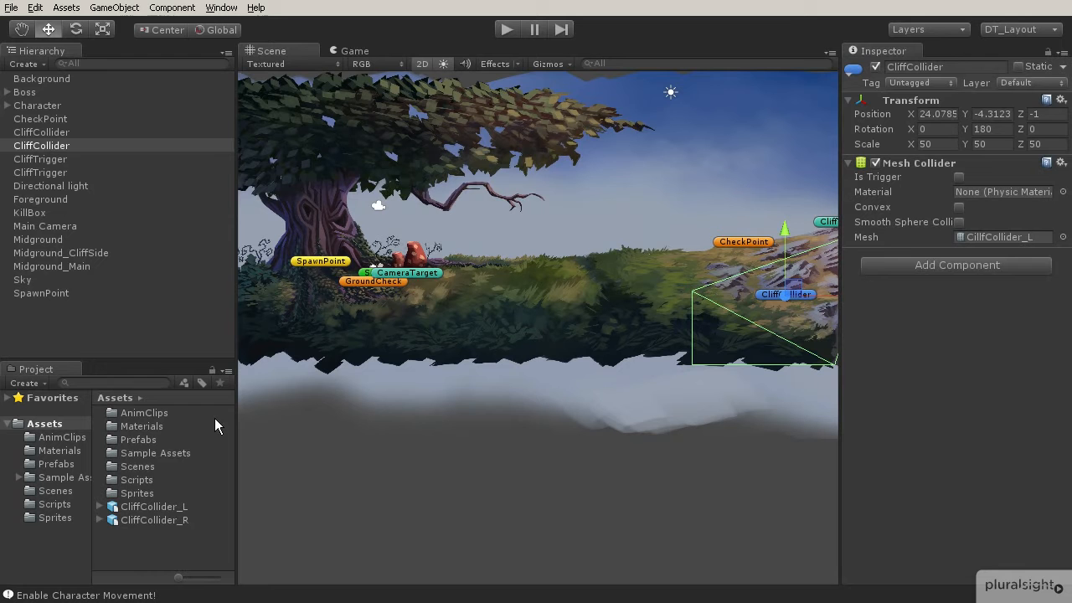
- Create an empty object named GroundCollider_3D and give it a blue label icon
left_click(114, 8)
left_click(142, 22)
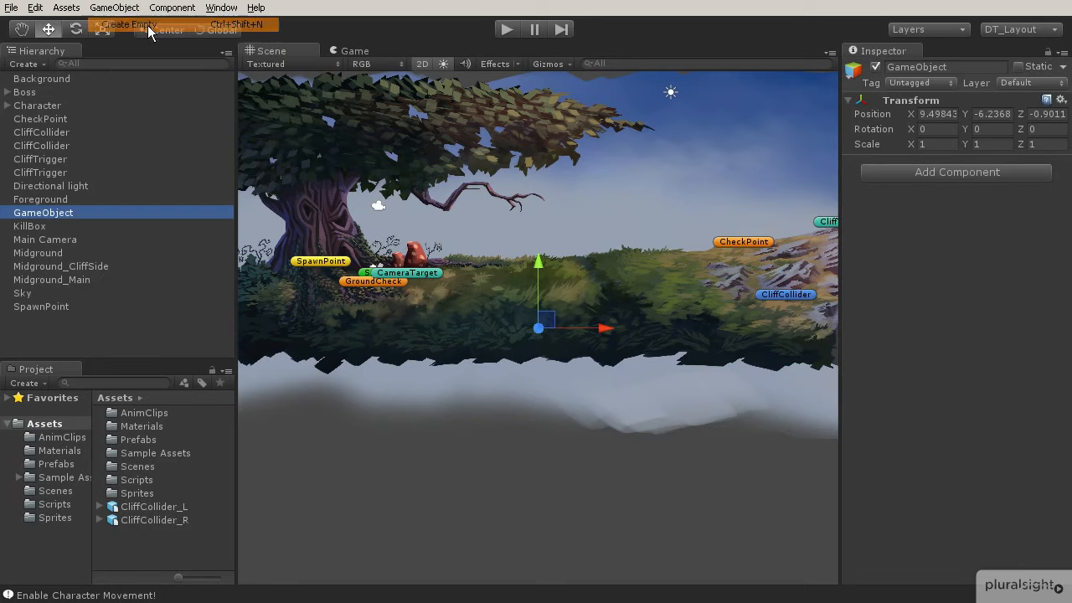
left_click(946, 69)
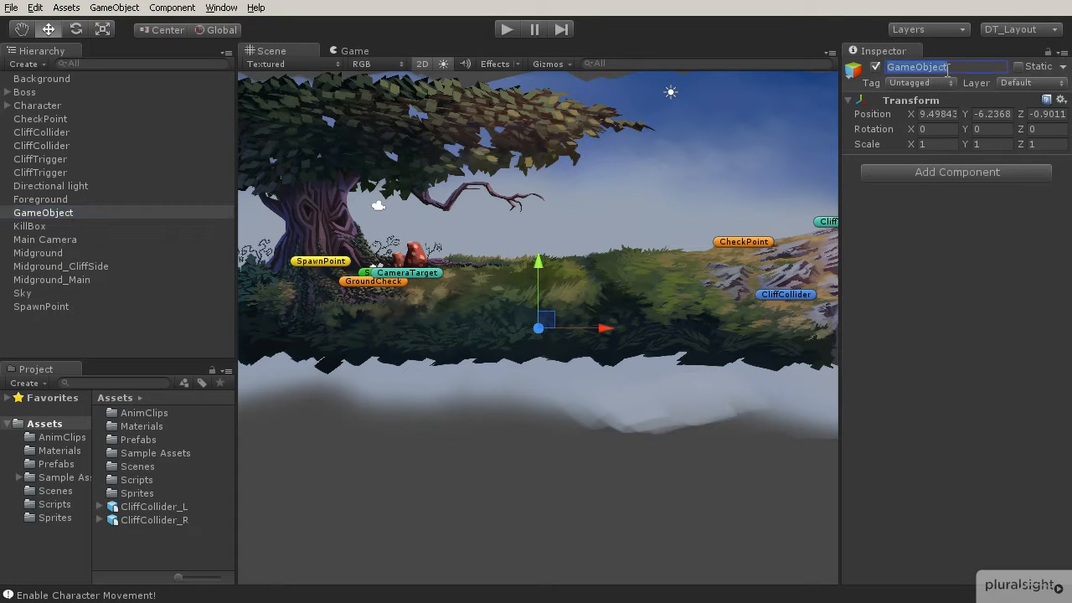
type("GroundC")
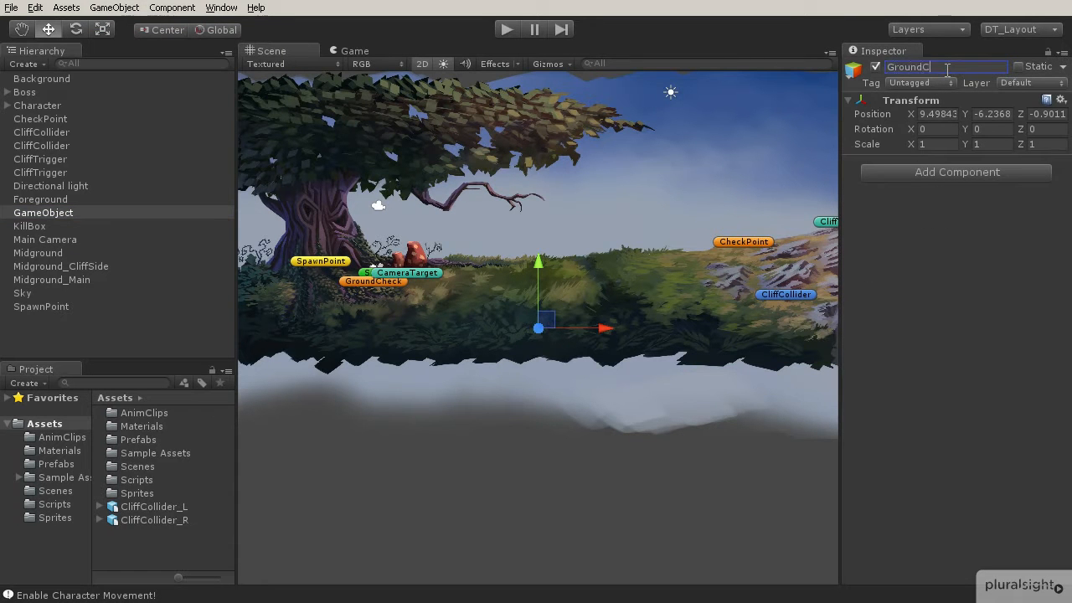
type("ollider_3")
type("D")
key("Return")
left_click(848, 72)
left_click(887, 110)
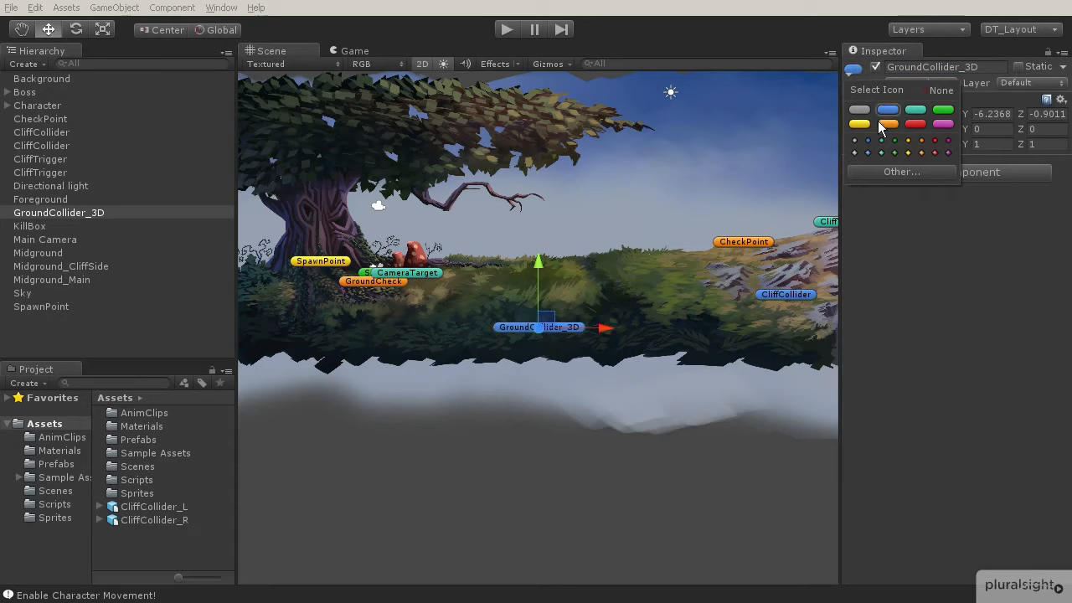
- Add a Box Collider to GroundCollider_3D and set its X size to 16
left_click(954, 171)
left_click(918, 281)
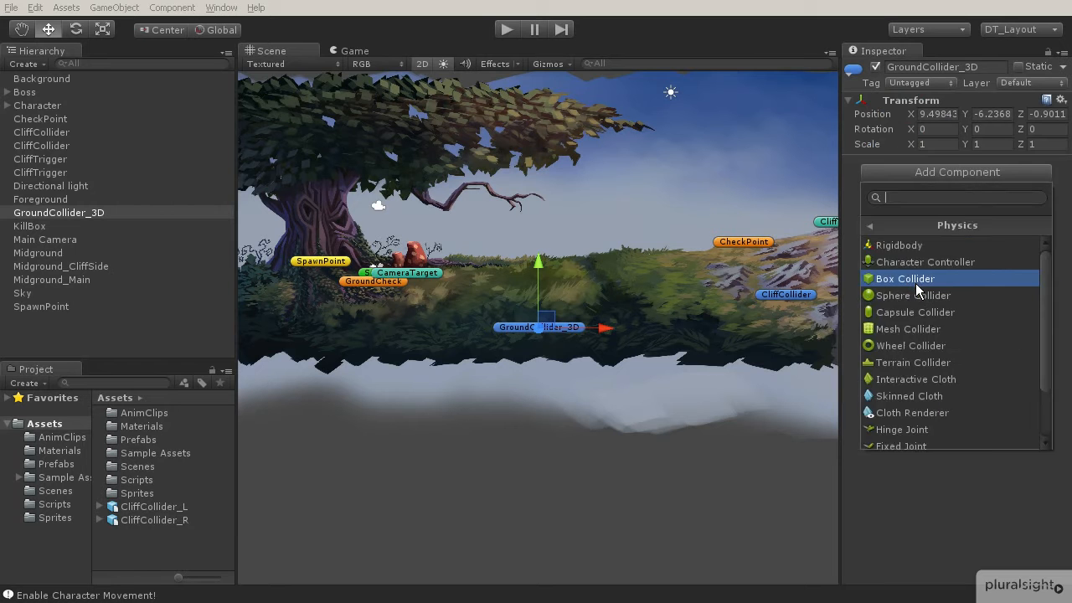
left_click(913, 279)
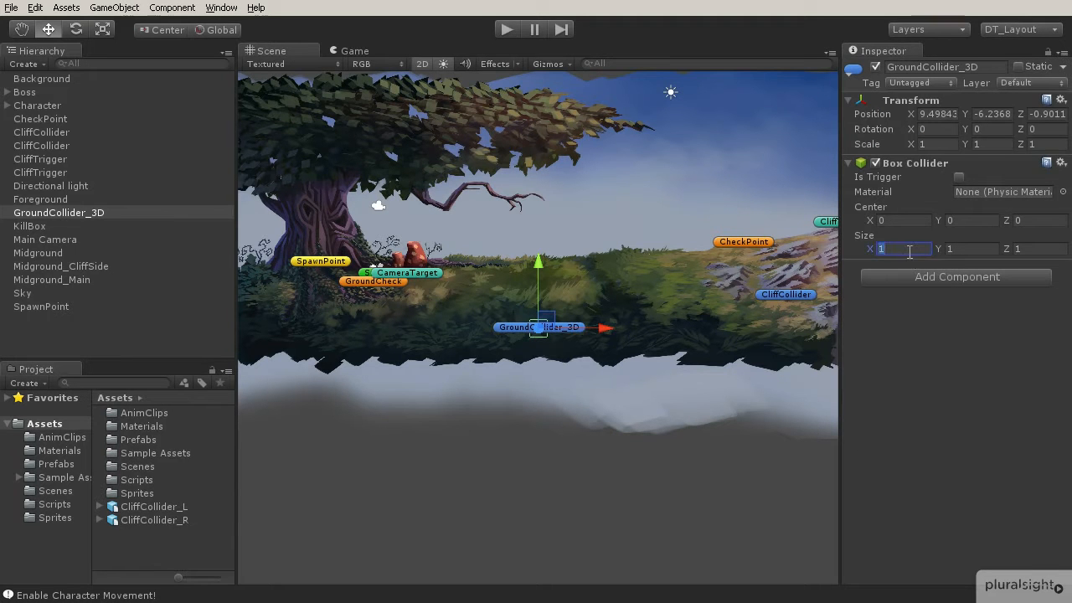
type("16")
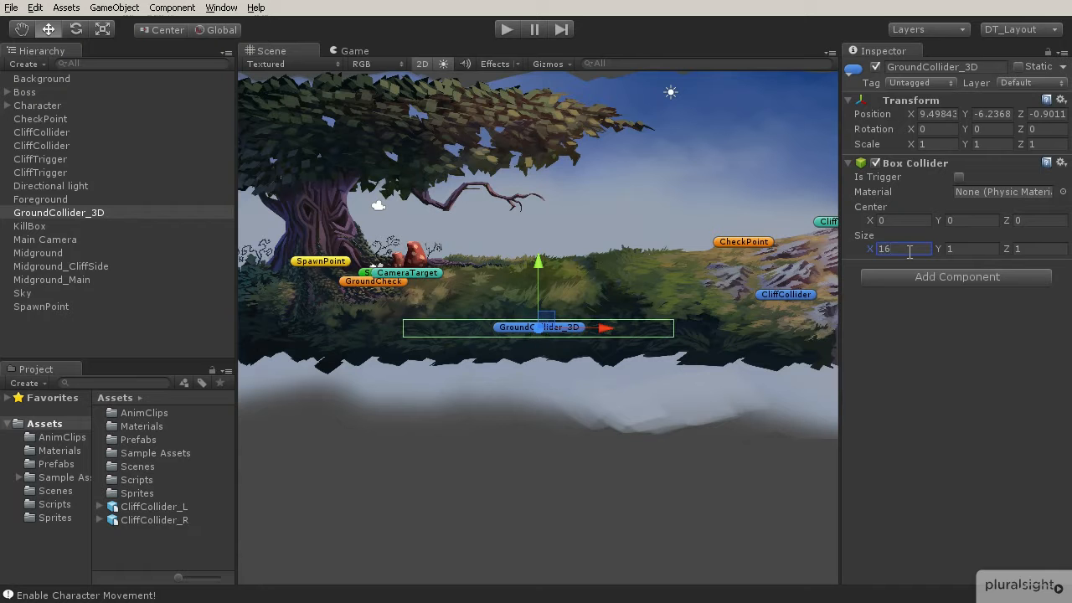
- Move GroundCollider_3D toward the left cliff's collider and raise it to about Y -4.31, level with that collider's inner upper corner
left_click_drag(552, 316, 619, 285)
scroll(647, 253, "up", 1)
middle_click_drag(753, 304, 588, 271)
scroll(647, 253, "up", 5)
scroll(588, 272, "up", 2)
middle_click_drag(467, 293, 538, 281)
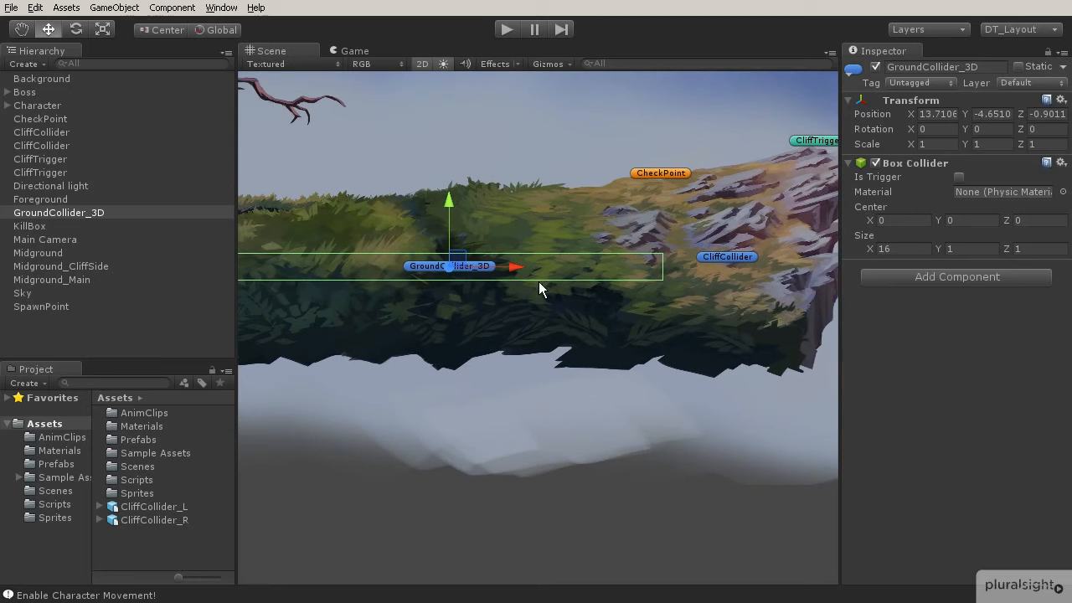
left_click(718, 255, "shift")
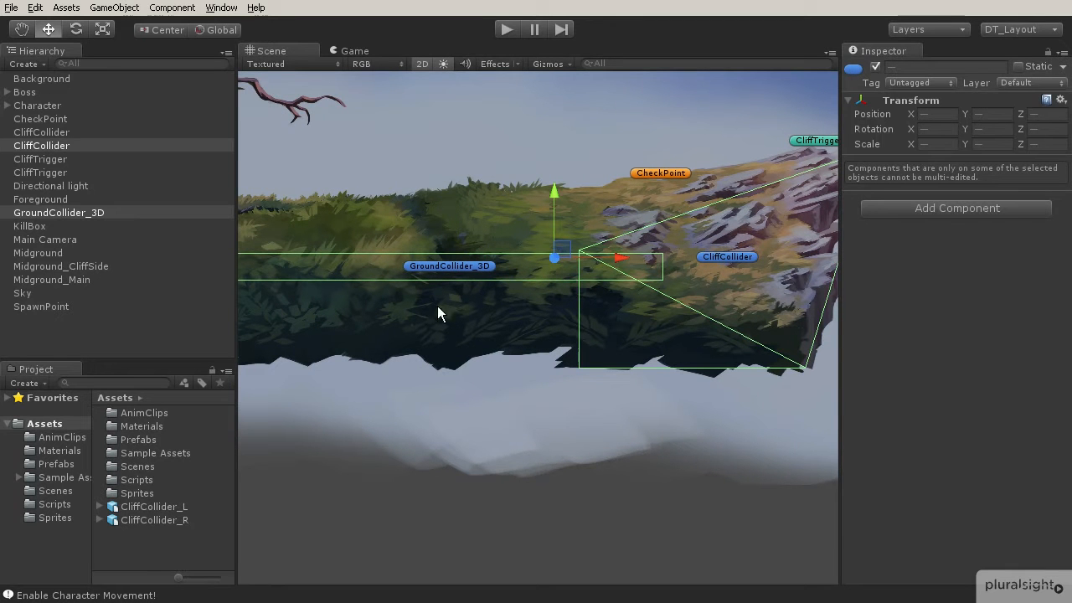
left_click(436, 266)
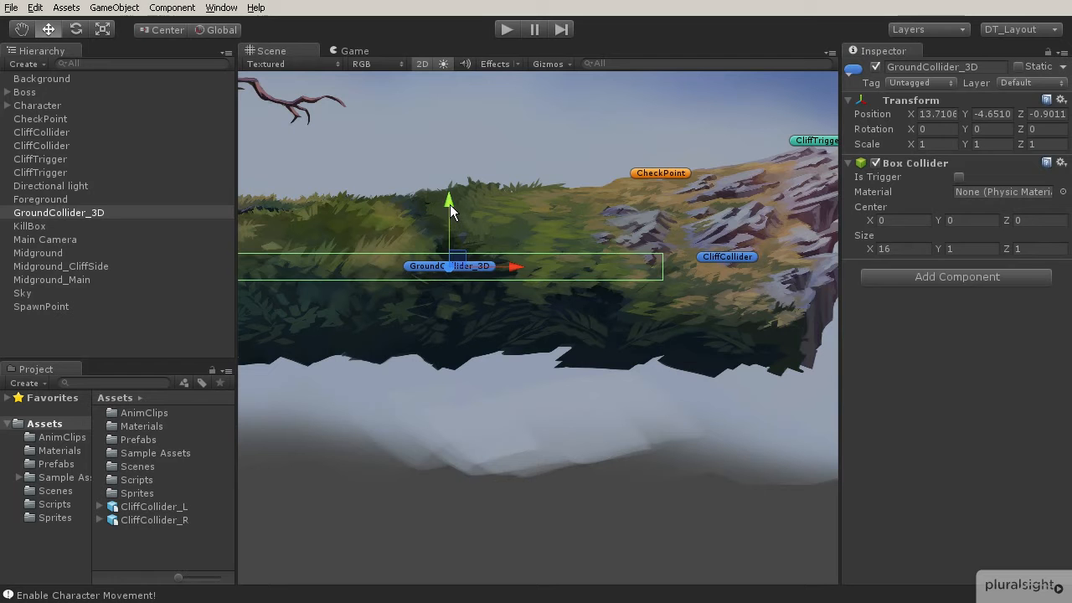
left_click_drag(450, 204, 450, 195)
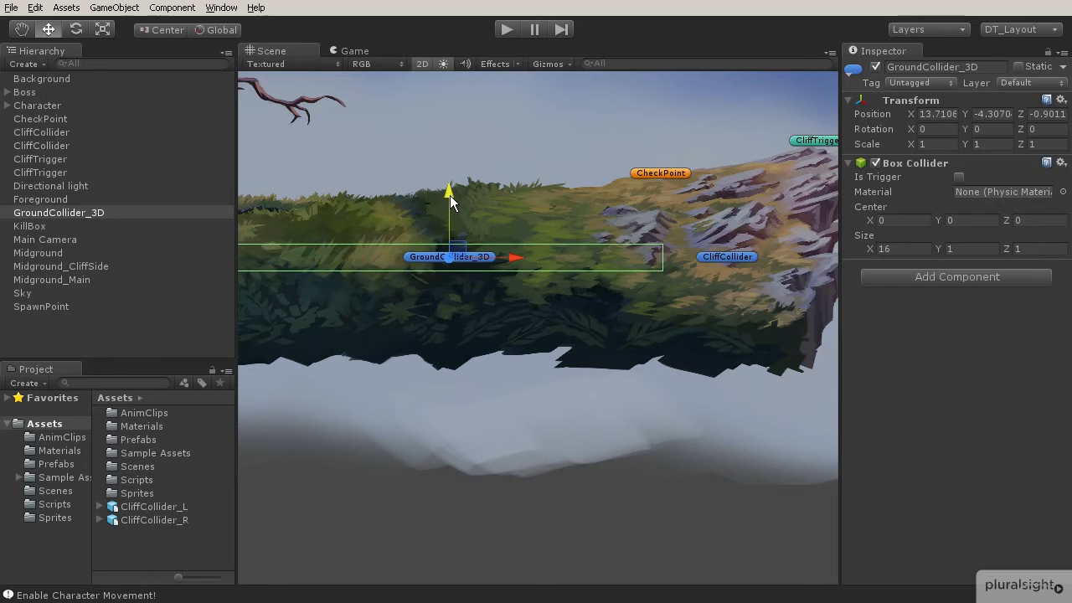
- Shift GroundCollider_3D away from the cliff to about X 11.8 so its end only slightly overlaps the cliff collider, comparing both outlines
left_click(725, 256, "shift")
key("q")
left_click_drag(471, 260, 549, 275)
key("w")
left_click(564, 270)
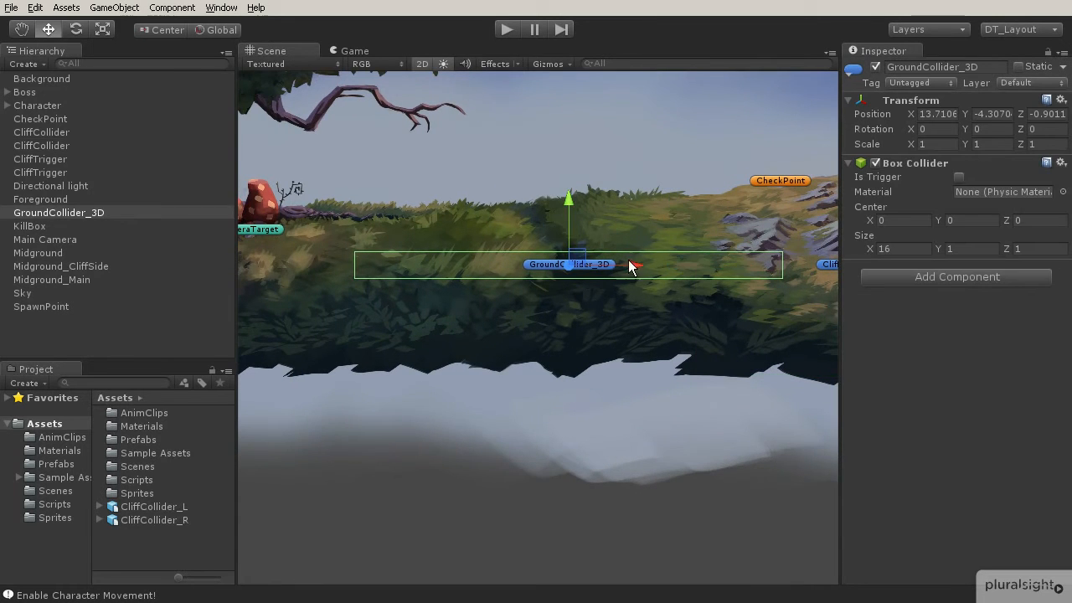
left_click_drag(632, 266, 580, 266)
left_click(822, 265, "shift")
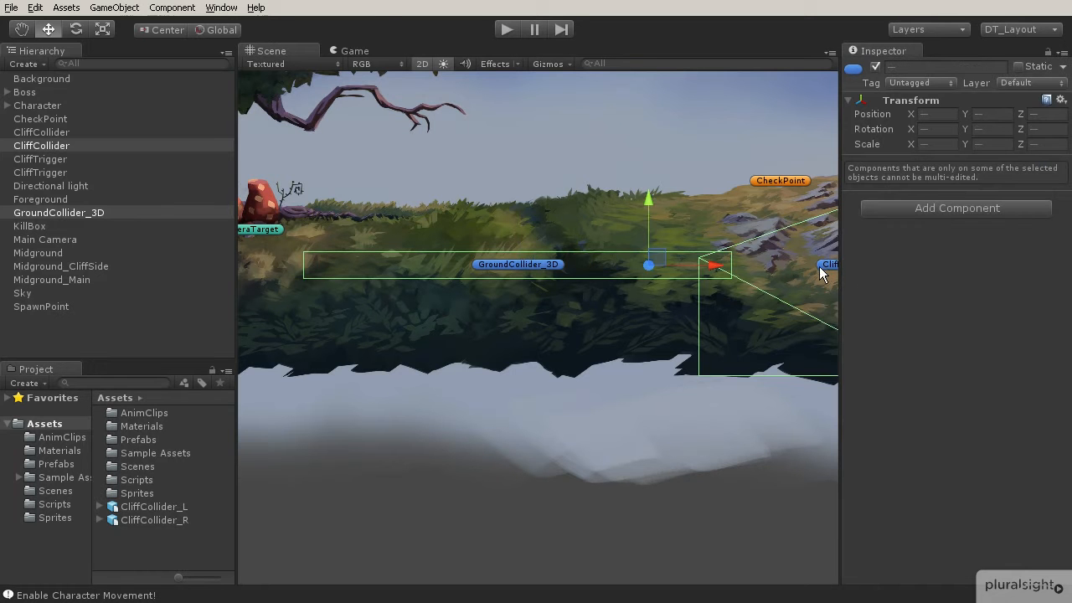
middle_click_drag(527, 266, 535, 326)
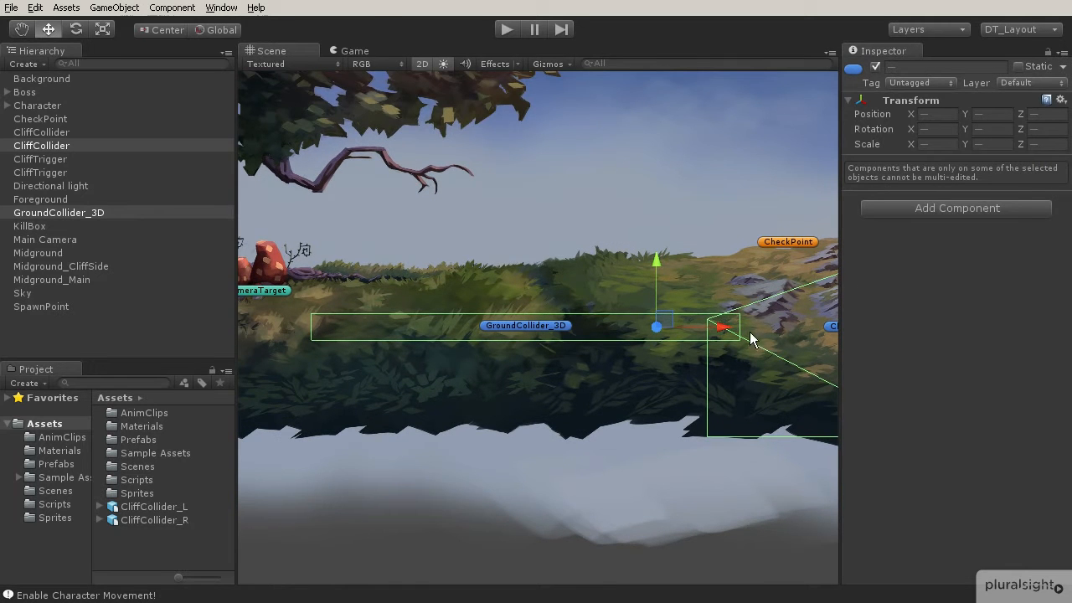
- Duplicate GroundCollider_3D and move the copy along X to the ground below the tree, at about X -1.2
middle_click_drag(558, 339, 749, 294)
middle_click_drag(499, 299, 508, 322)
left_click(715, 303)
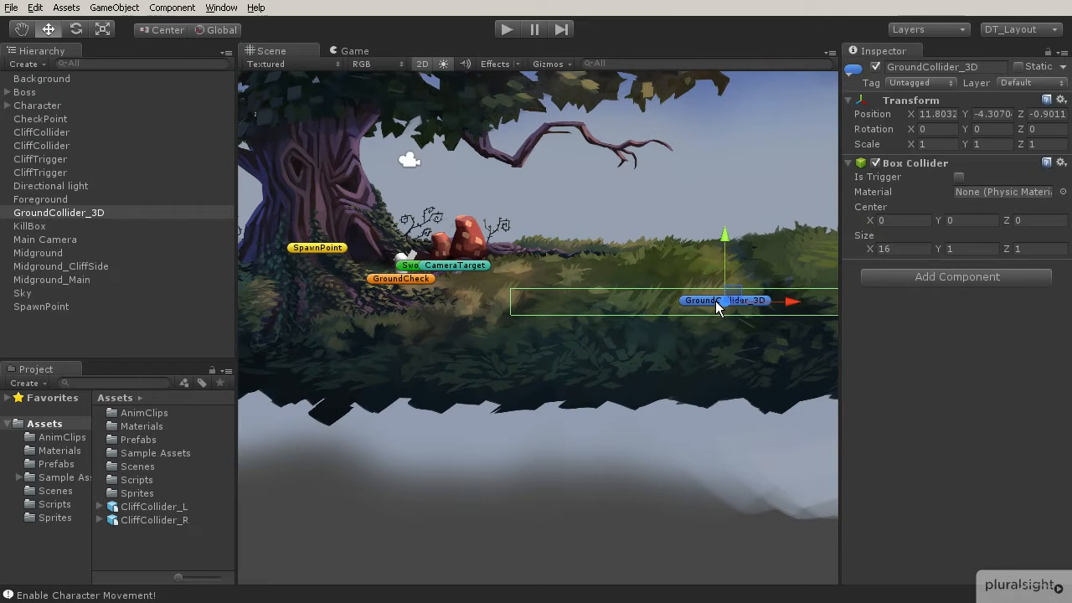
key("ctrl+d")
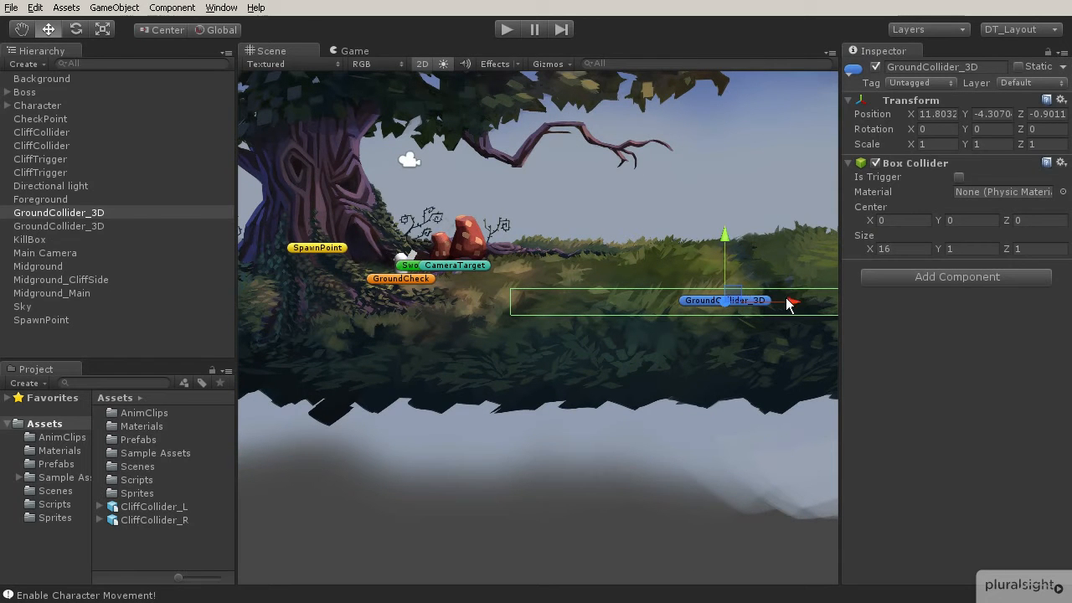
left_click_drag(787, 302, 449, 304)
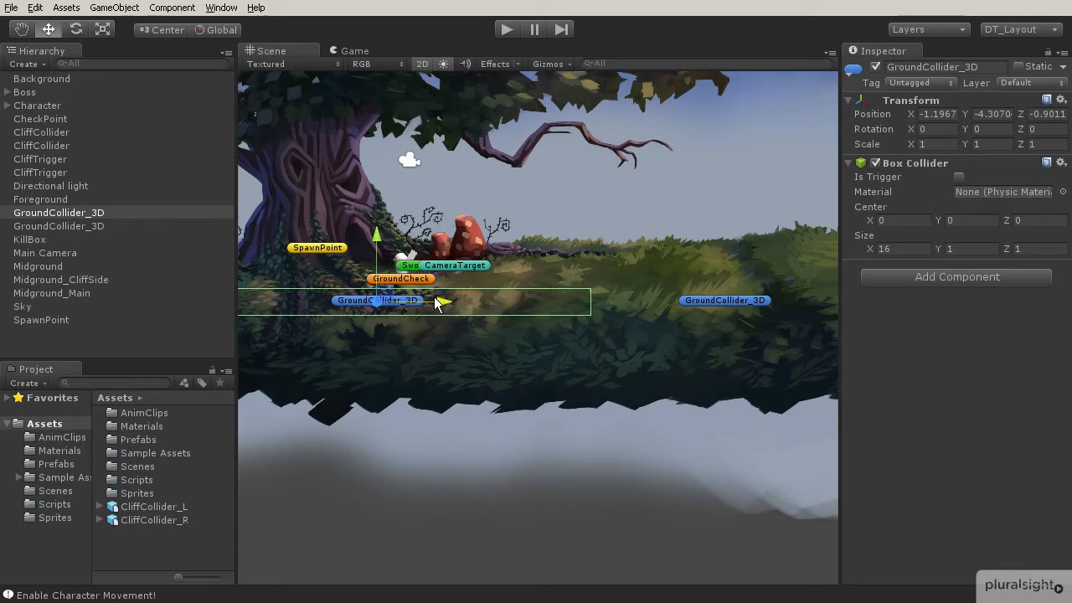
- Set the copied ground collider's X size to 8 and move it to about X 0.8, beneath the mushrooms
left_click(906, 248)
type("8")
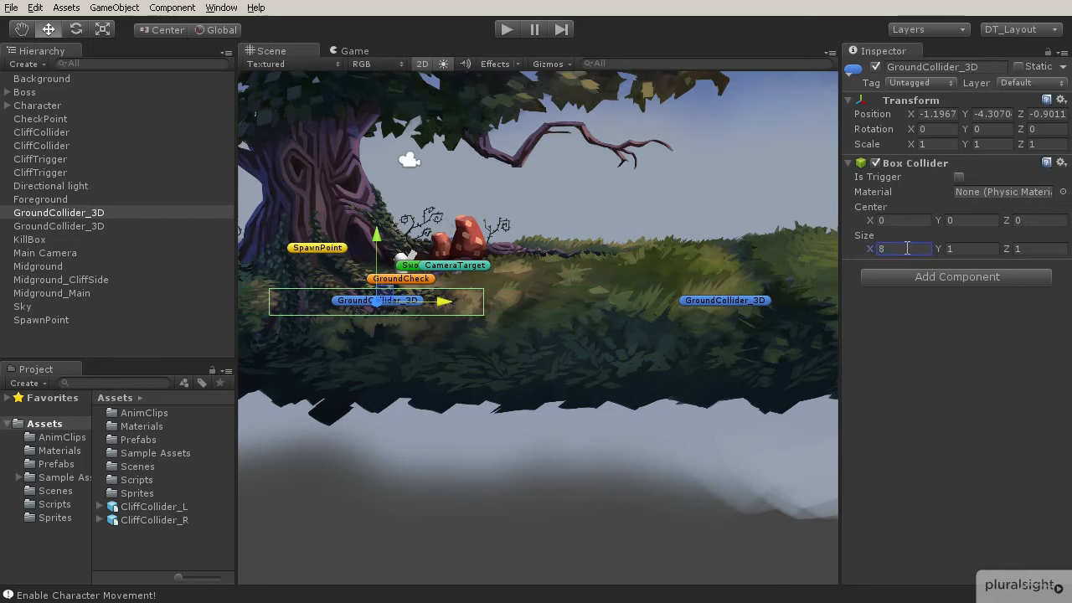
left_click_drag(441, 307, 494, 306)
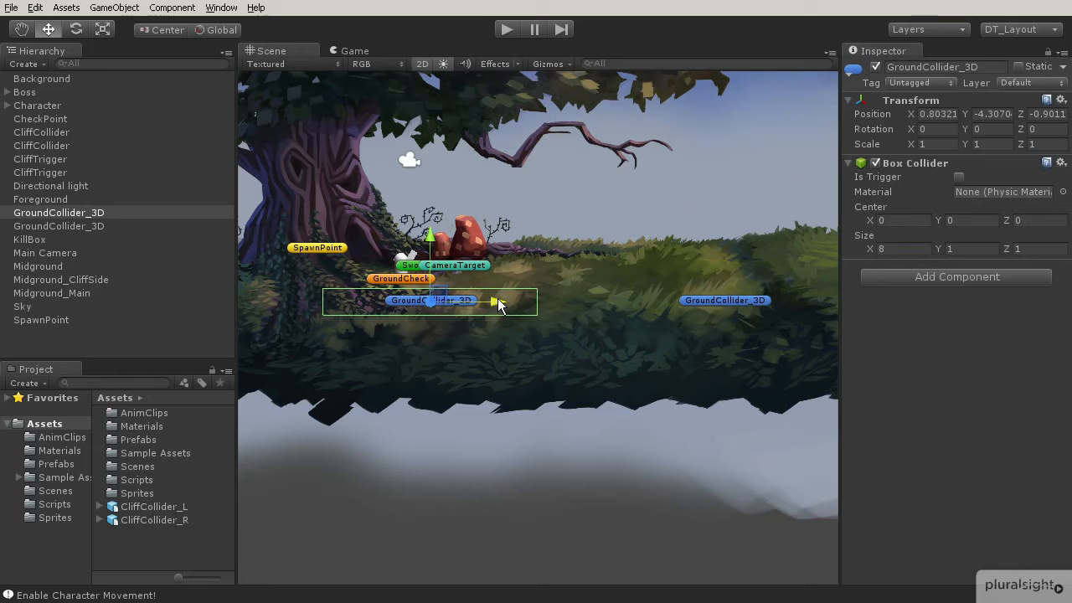
- Tilt the copied ground collider to about -12.3° around Z and move it to about X 2.1, Y -4.33, beneath the mushrooms
key("e")
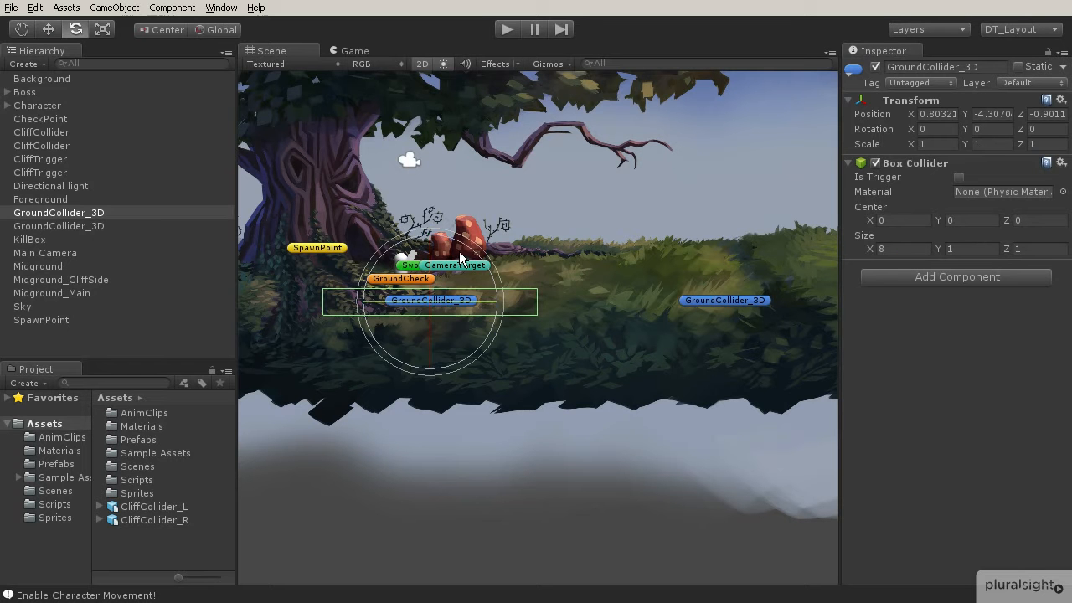
left_click_drag(463, 241, 486, 280)
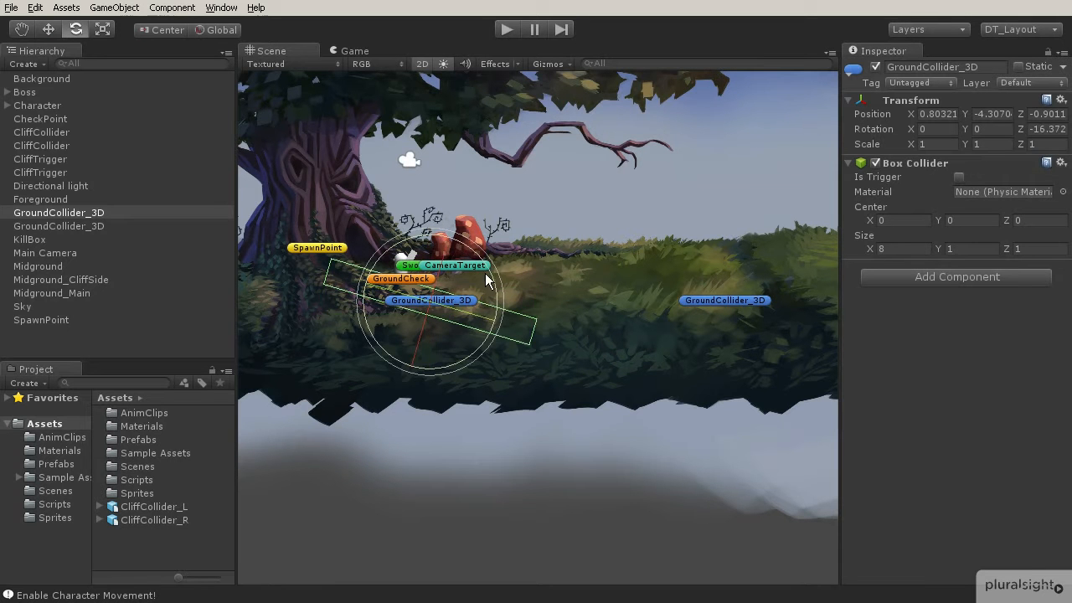
scroll(410, 284, "up", 2)
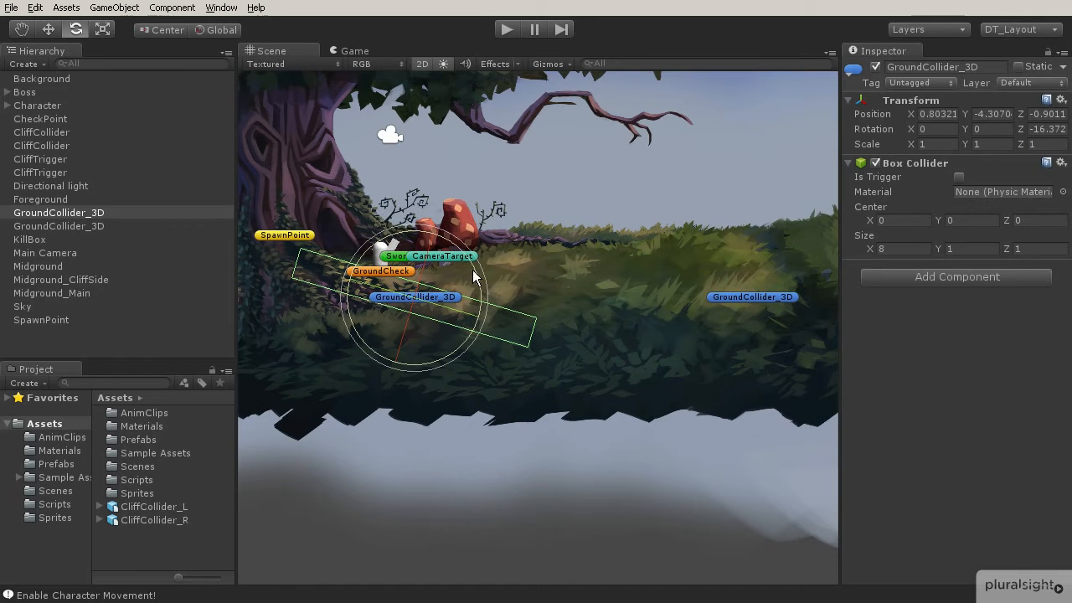
left_click_drag(473, 276, 476, 264)
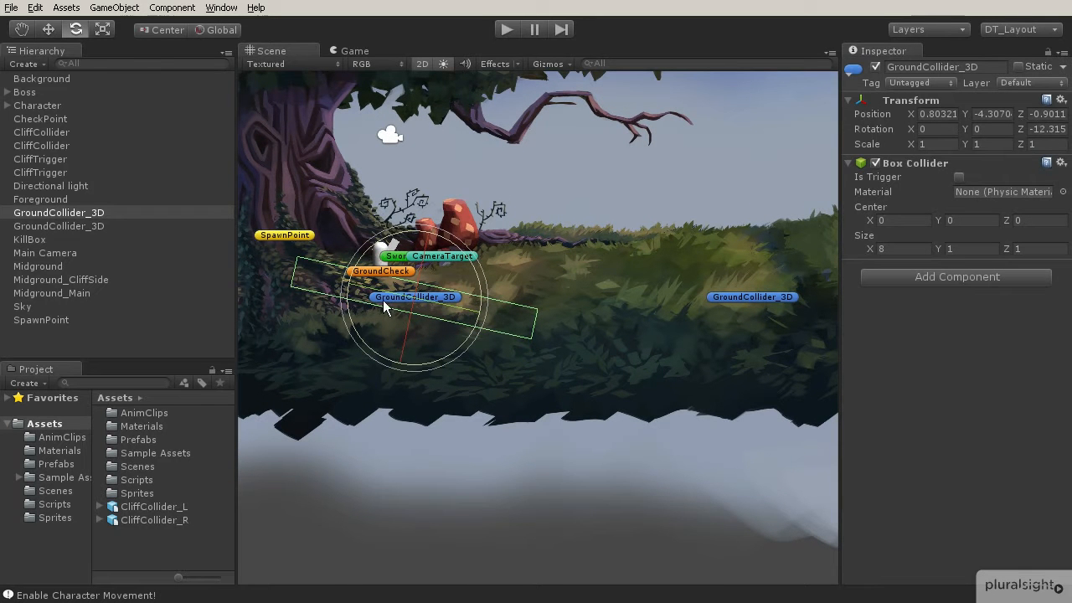
key("w")
middle_click_drag(412, 291, 460, 280)
scroll(460, 280, "up", 2)
left_click_drag(469, 278, 514, 279)
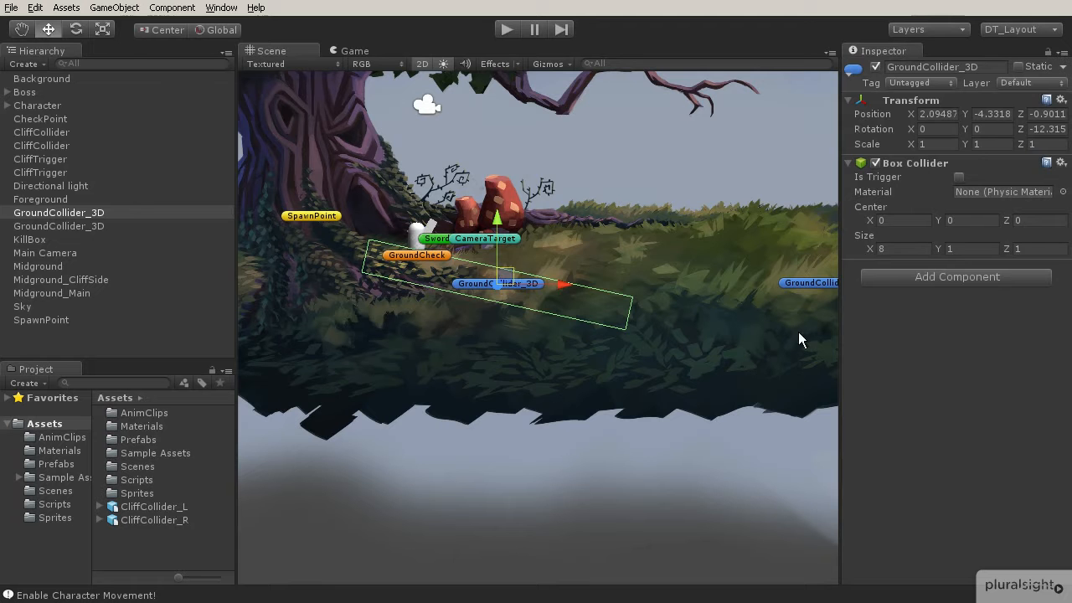
- Compare the tilted collider with the neighbouring ground collider and set the tilted one's Z rotation to -8
left_click(816, 284, "shift")
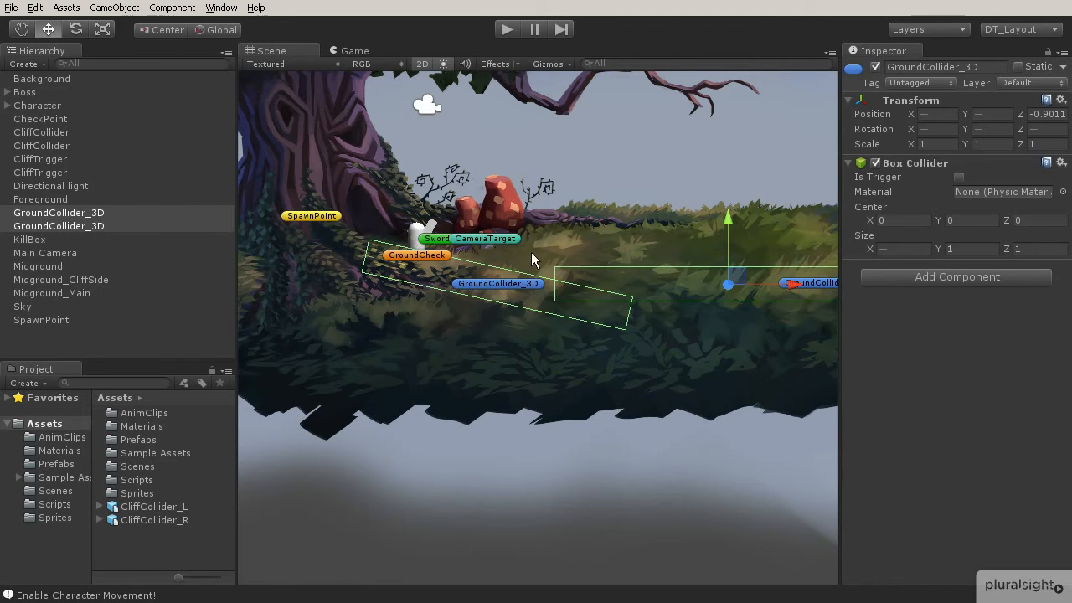
middle_click_drag(615, 283, 402, 287)
middle_click_drag(642, 293, 413, 296)
middle_click_drag(513, 295, 751, 293)
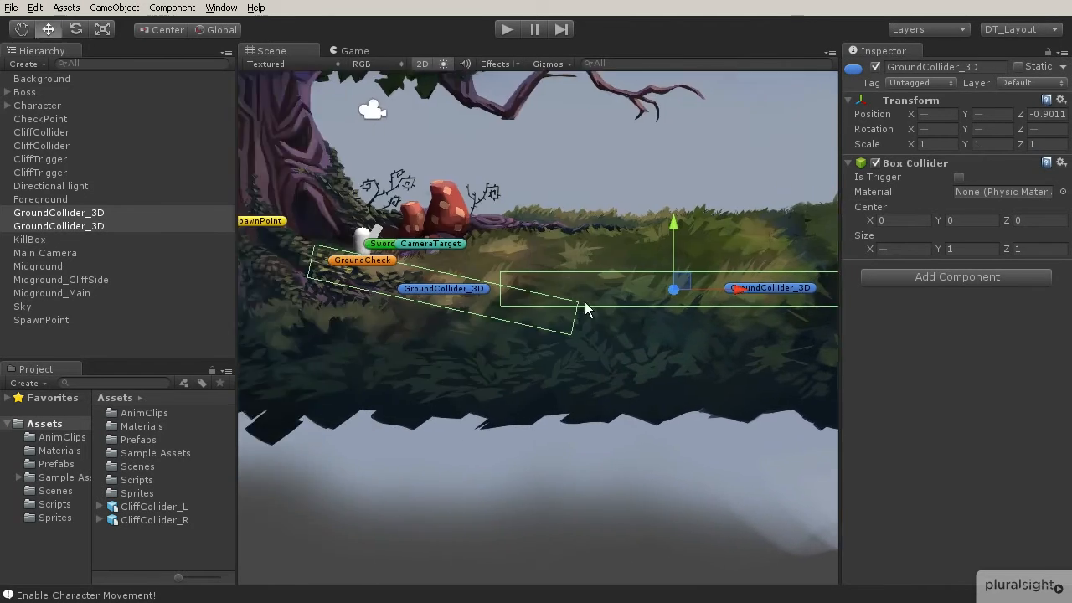
left_click(437, 291)
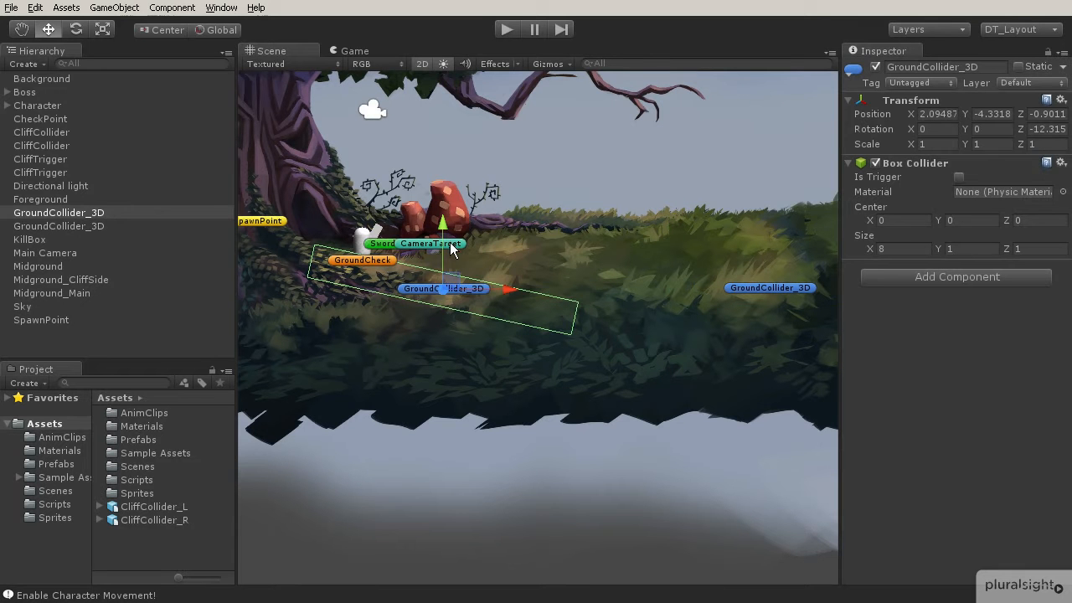
key("e")
left_click_drag(489, 241, 484, 236)
left_click(1038, 130)
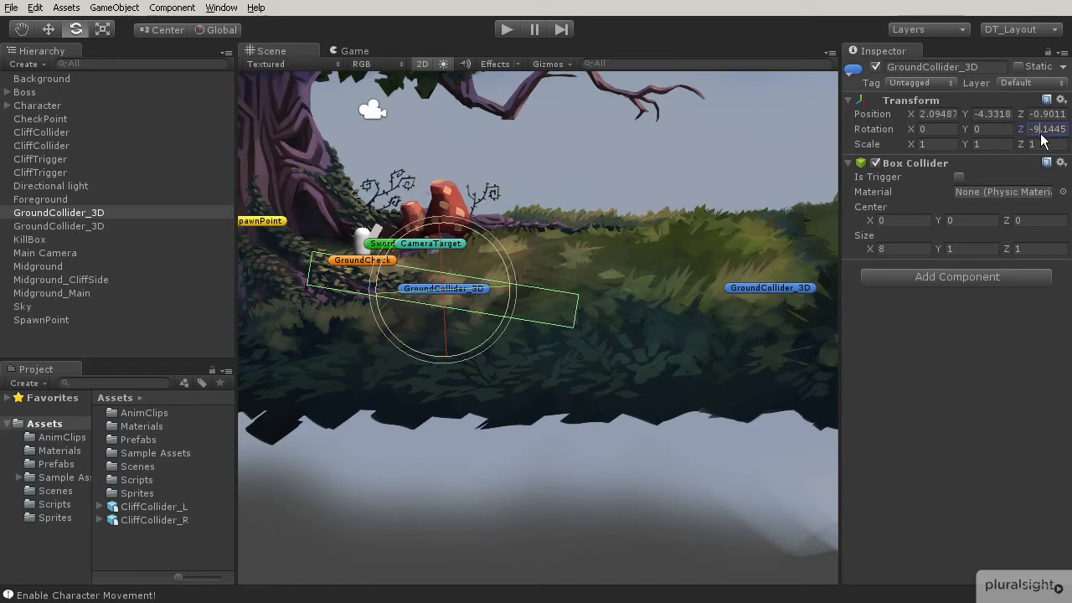
type("-8")
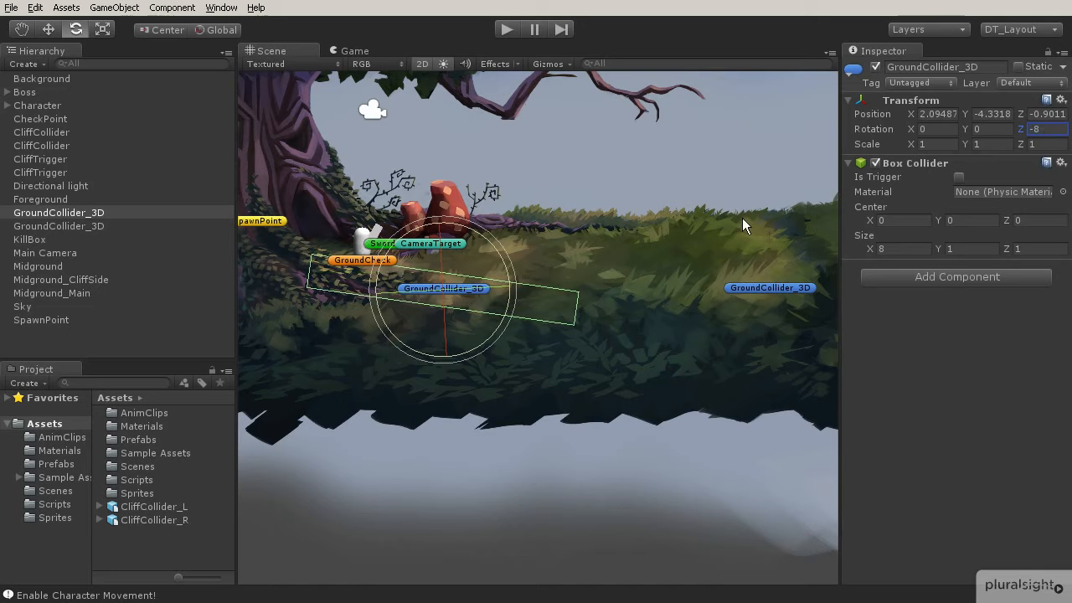
- Check the tilted collider's overlap with its neighbour and raise it to about Y -4.03
type("w")
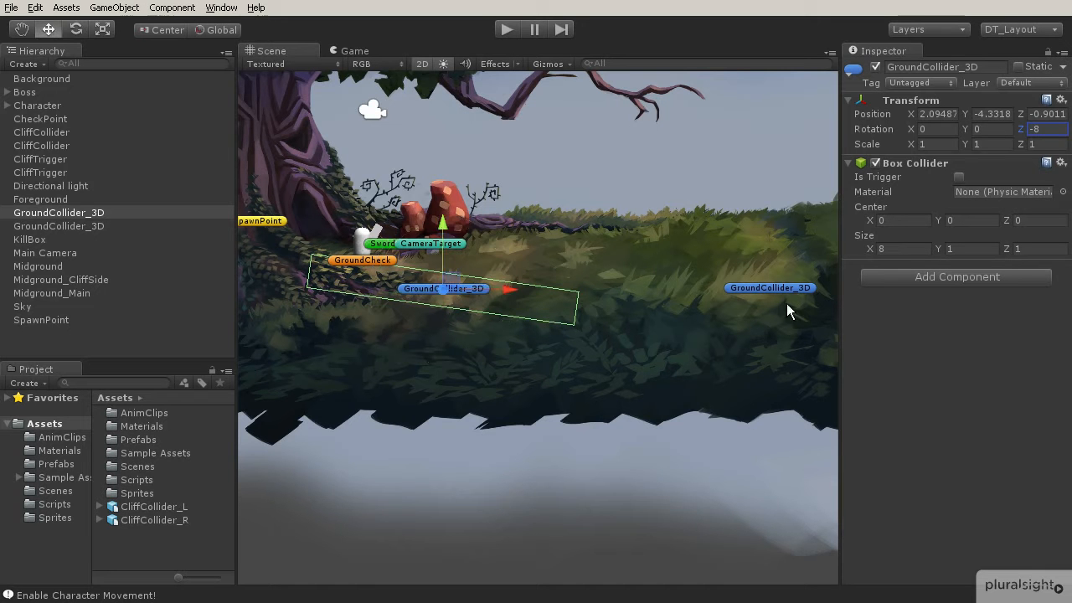
left_click(780, 289, "shift")
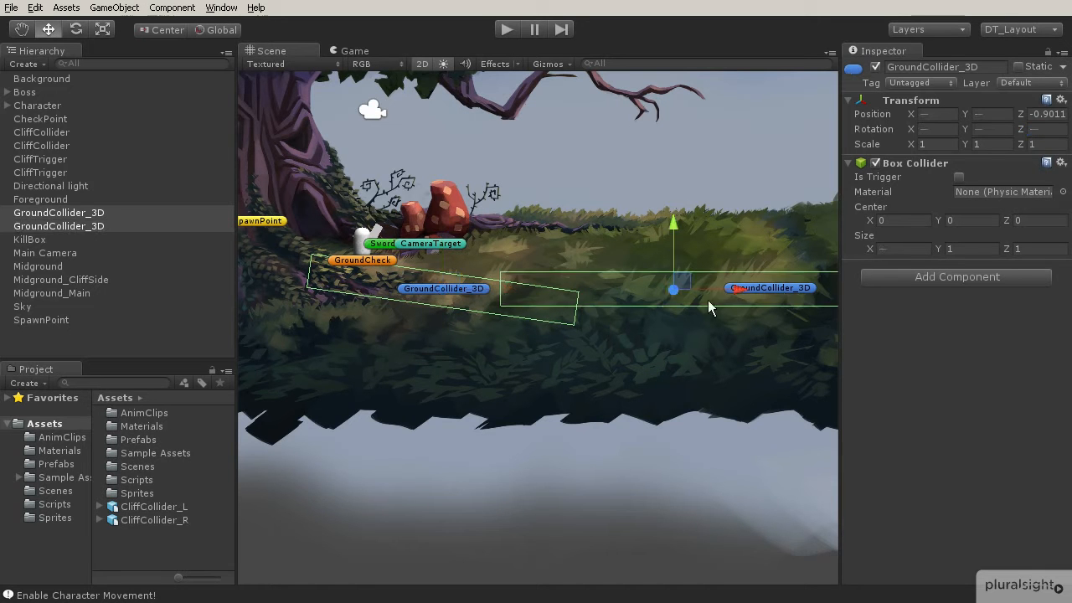
left_click(446, 290)
left_click_drag(447, 231, 448, 221)
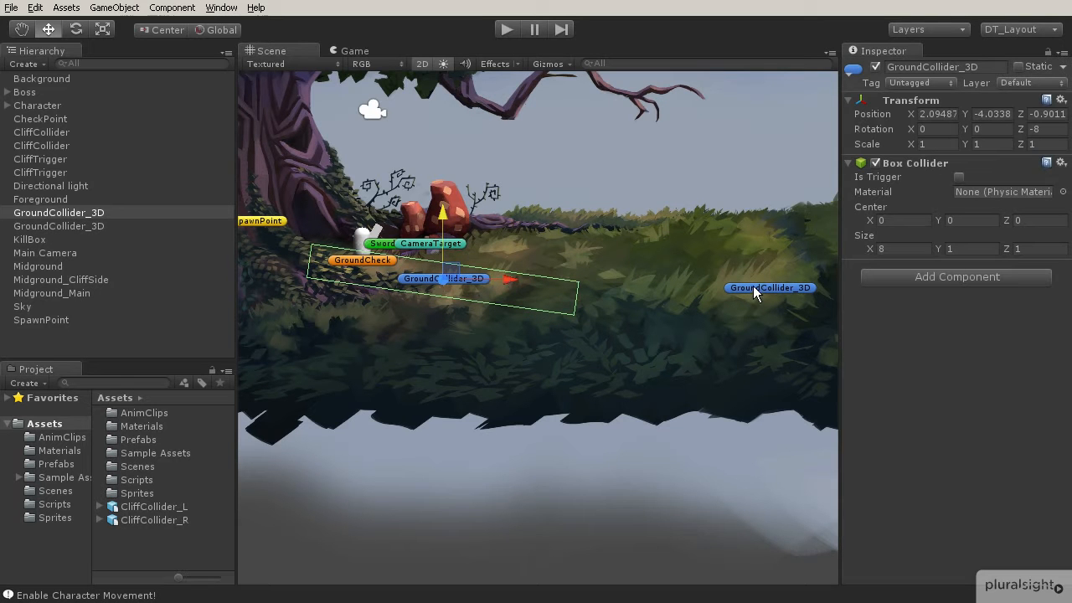
- Duplicate the tilted ground collider and set the copy's Z rotation to 0
middle_click_drag(404, 289, 562, 286)
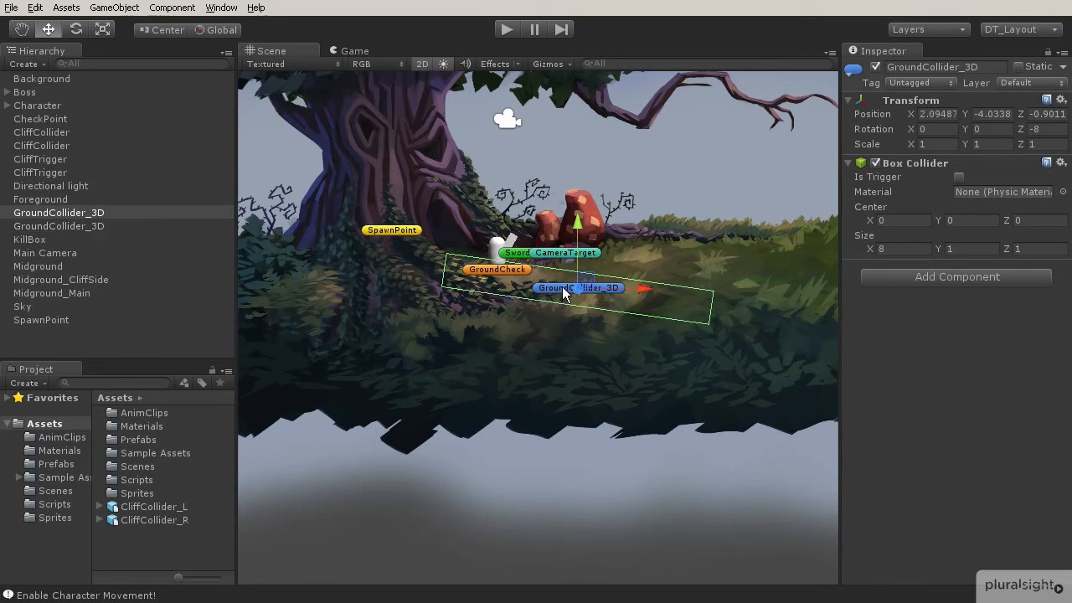
key("ctrl+d")
key("e")
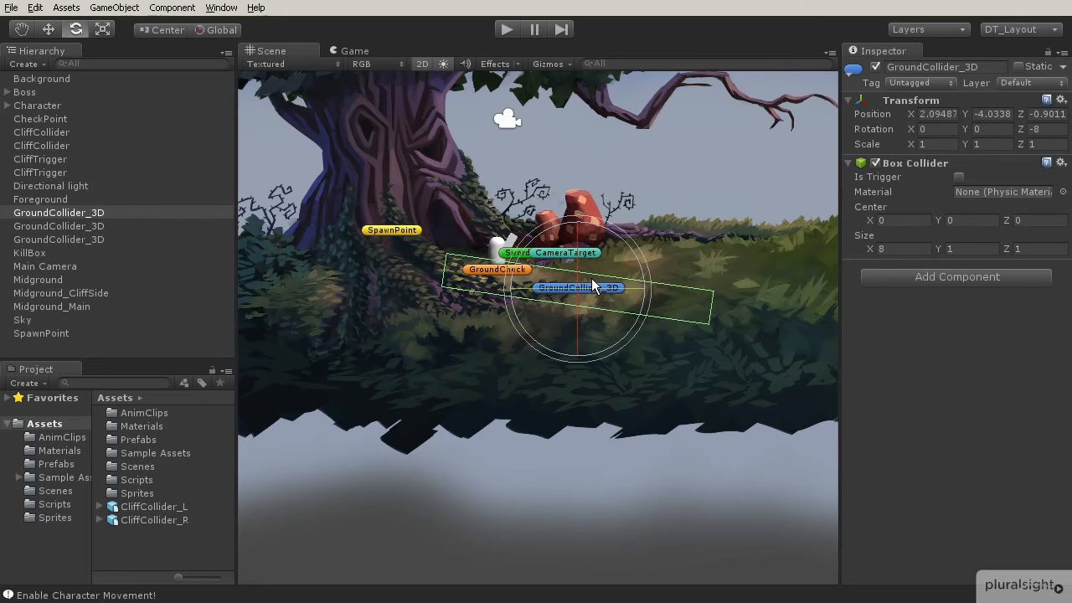
left_click(1048, 132)
type("0")
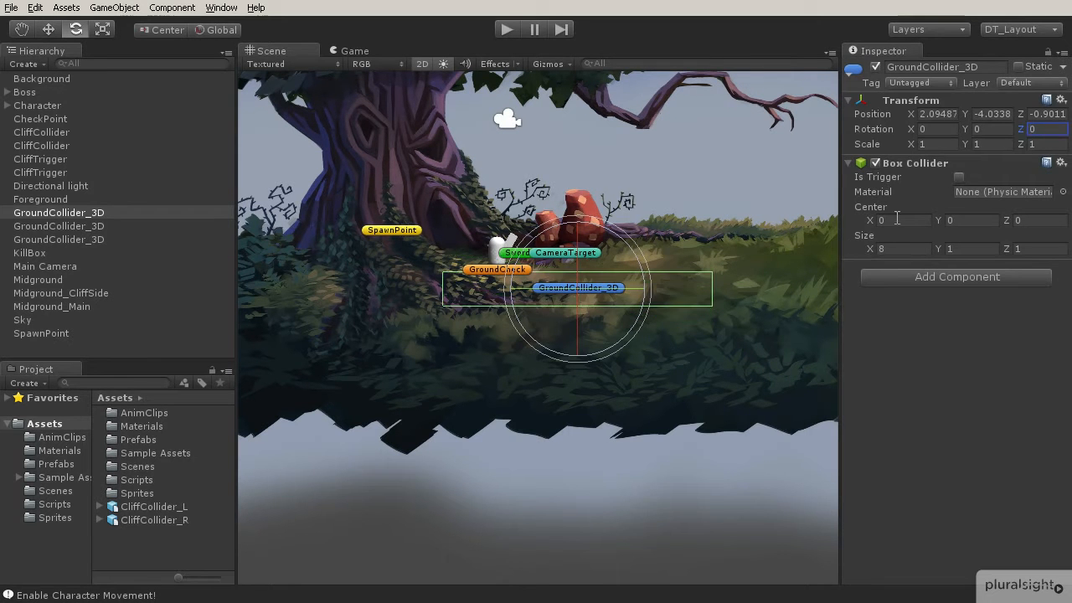
- Move the level copy to the base of the tree, at about X -5.58, Y -3.44
type("w")
left_click_drag(585, 272, 360, 252)
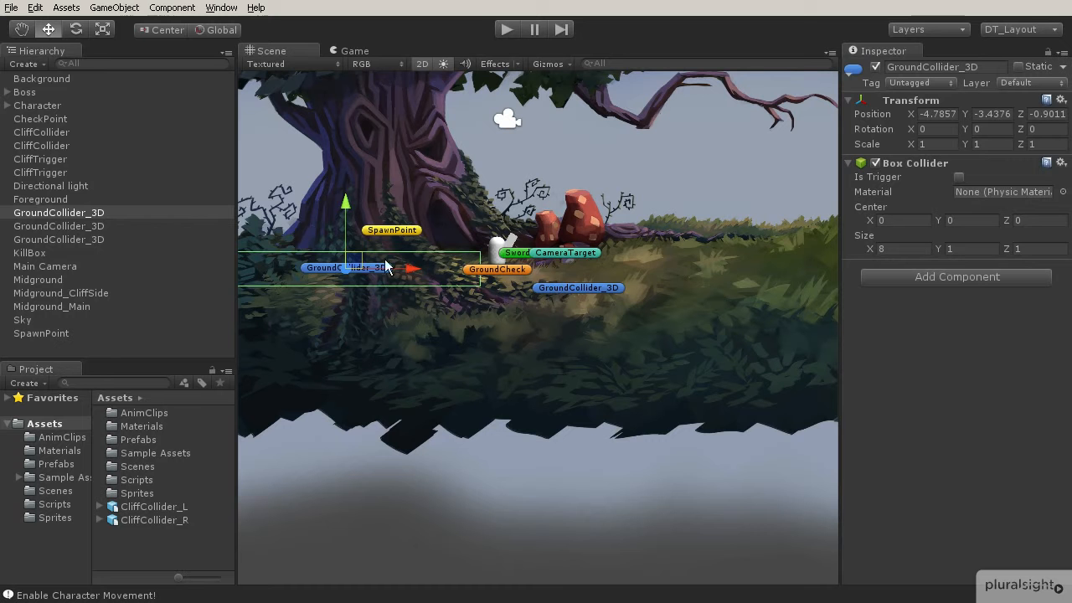
left_click_drag(362, 268, 336, 269)
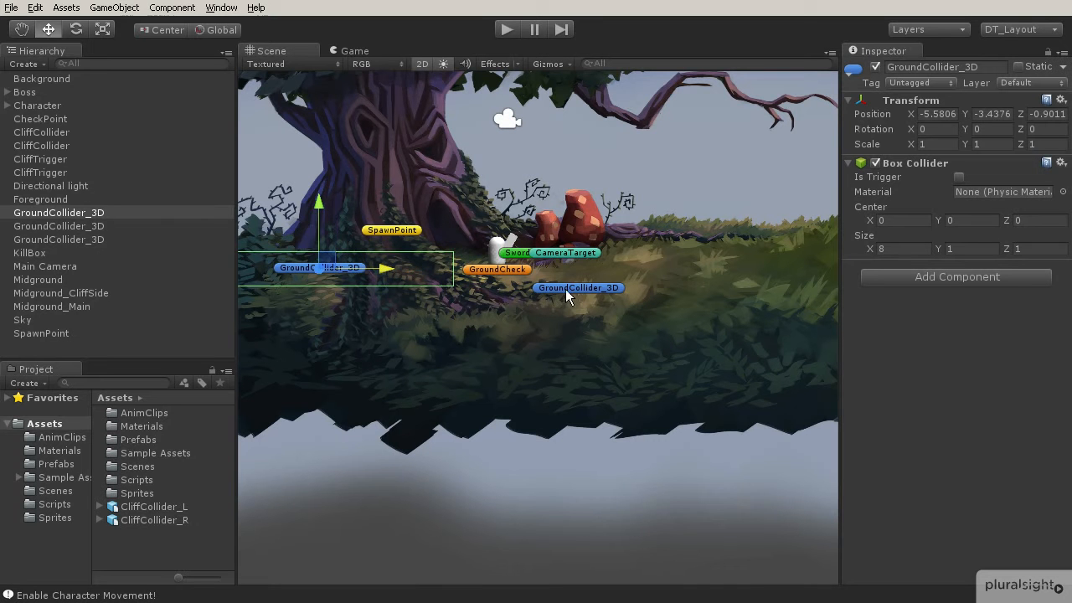
- Compare the tree collider's end with the sloped collider up close and nudge it to about X -5.66, Y -3.51
left_click(568, 287, "shift")
scroll(447, 250, "up", 5)
middle_click_drag(422, 252, 645, 266)
scroll(483, 269, "up", 4)
scroll(483, 268, "up", 2)
middle_click_drag(565, 250, 454, 260)
scroll(454, 260, "up", 2)
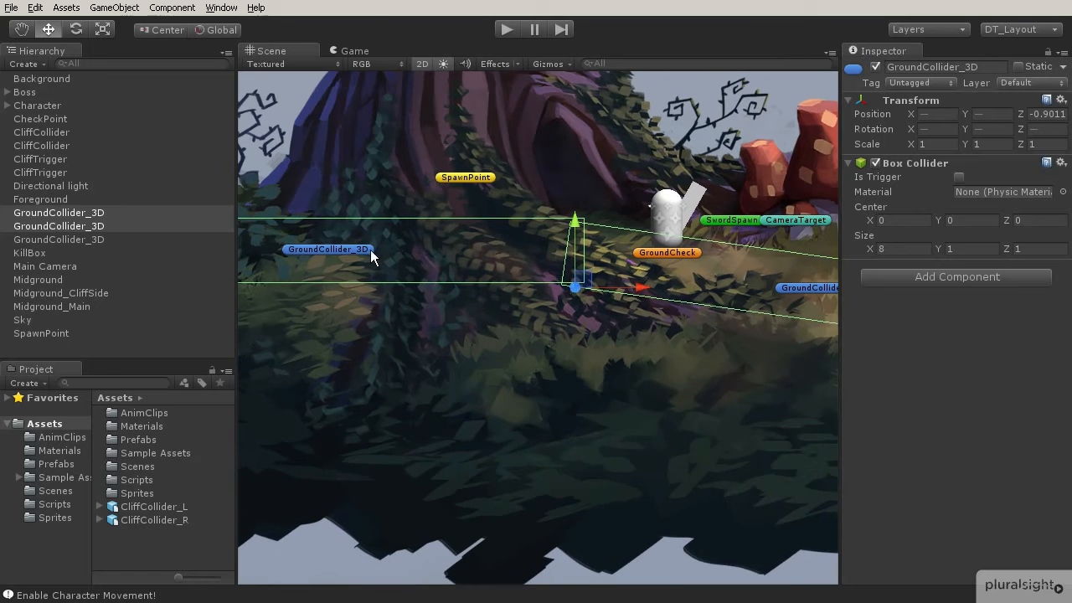
left_click(364, 251)
left_click_drag(340, 240, 336, 245)
- Recheck both colliders' outlines at the joint and shift the tree collider along X to about -5.78 so their top corners meet
left_click(810, 287)
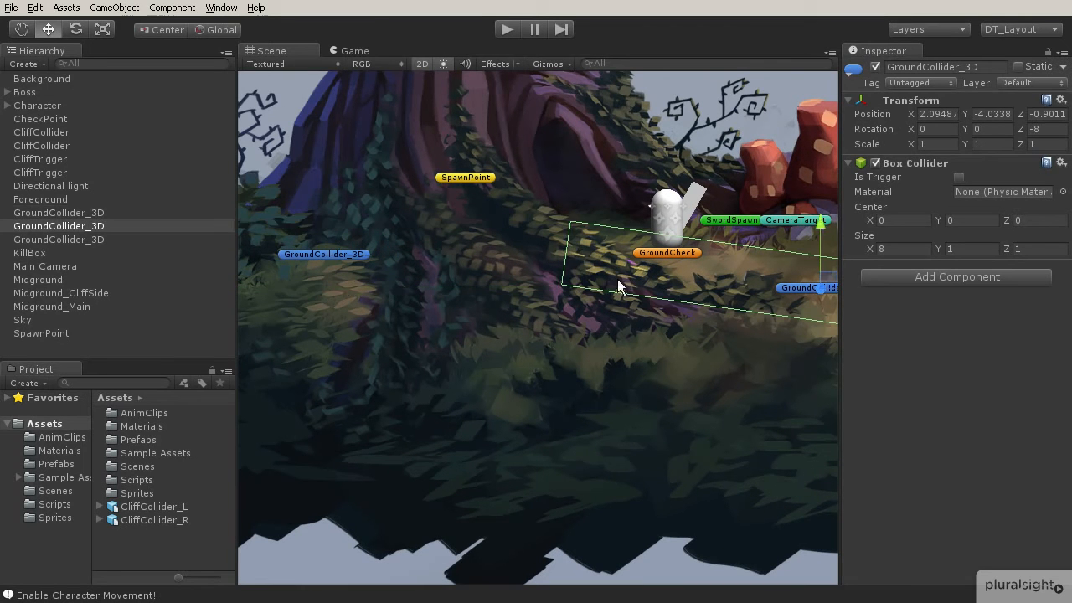
left_click(361, 256, "shift")
scroll(583, 239, "up", 2)
scroll(583, 239, "up", 3)
middle_click_drag(579, 203, 617, 233)
left_click(278, 256)
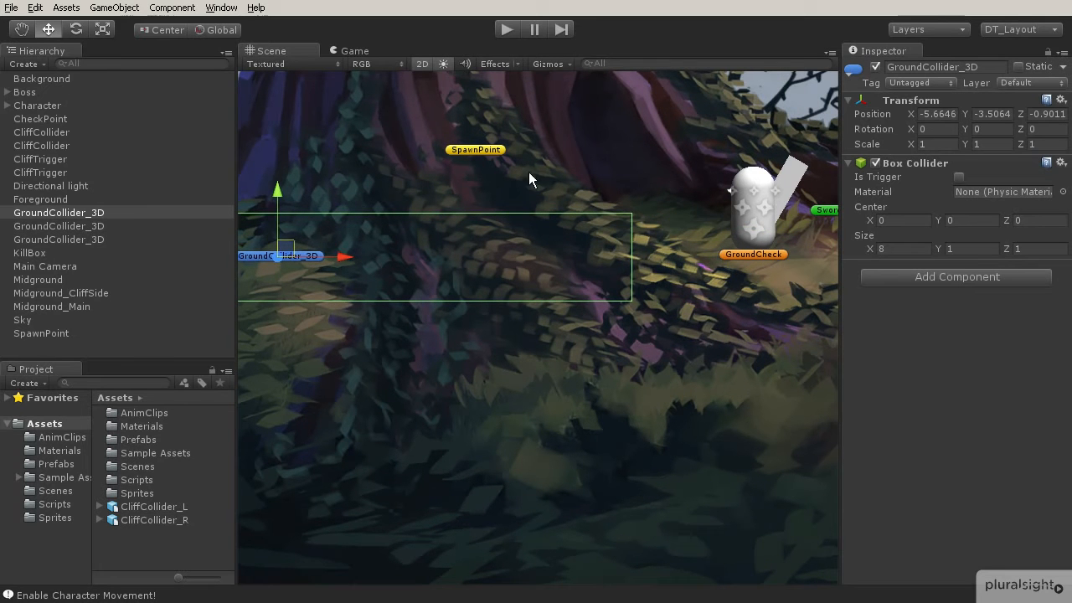
middle_click_drag(808, 297, 652, 298)
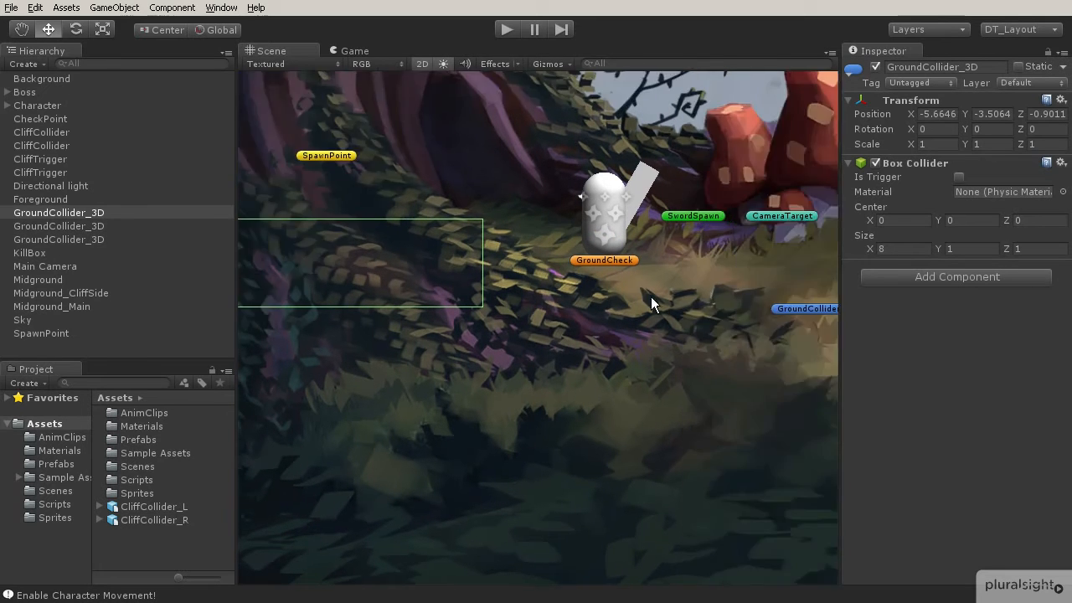
left_click(782, 309)
middle_click_drag(290, 254, 448, 258)
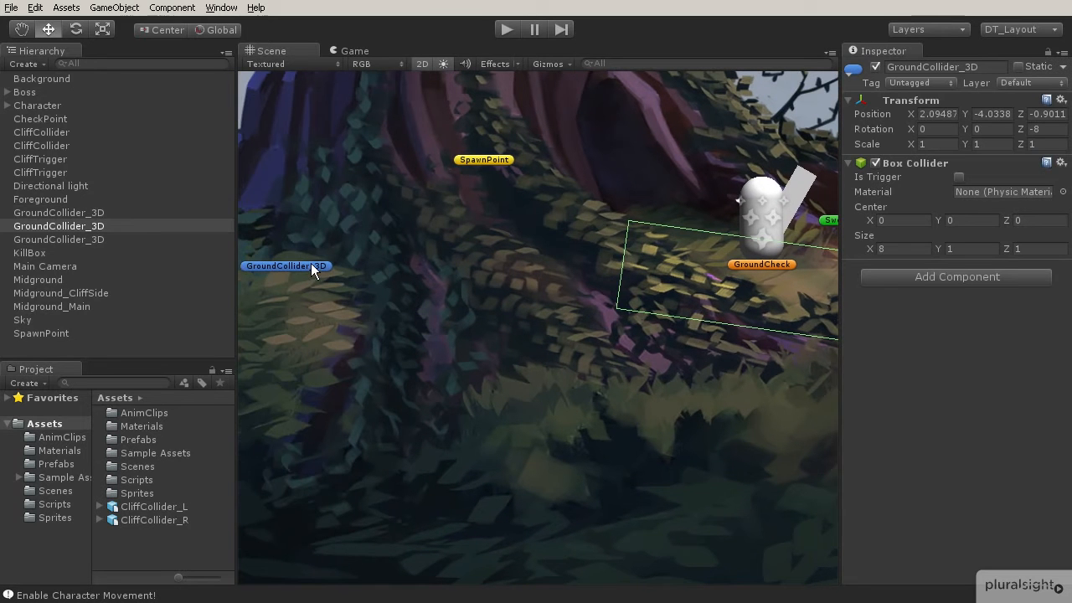
left_click(311, 262, "shift")
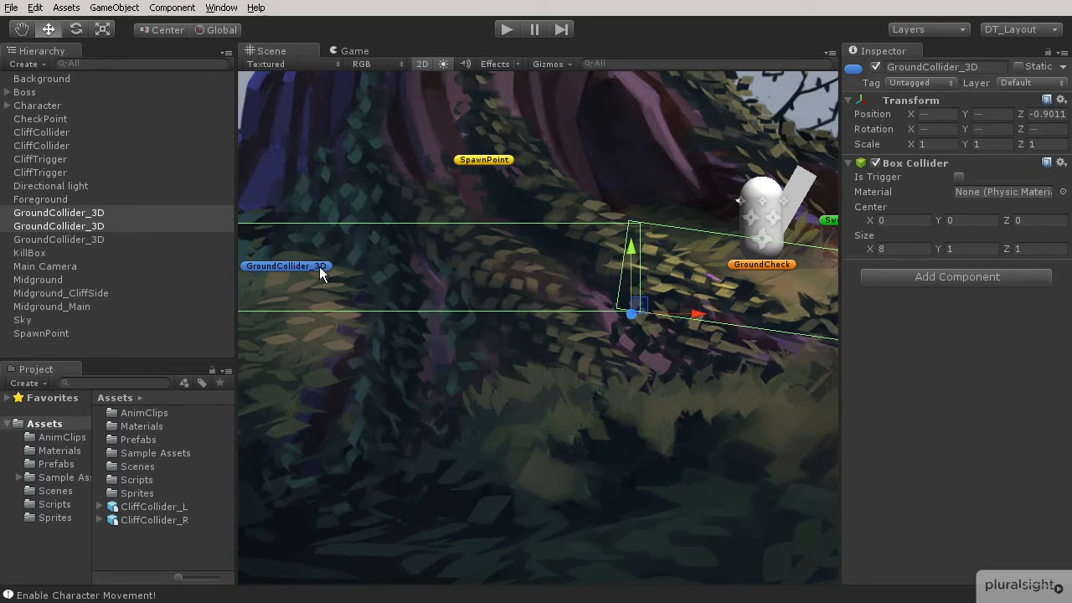
left_click(321, 266)
left_click_drag(352, 273, 339, 268)
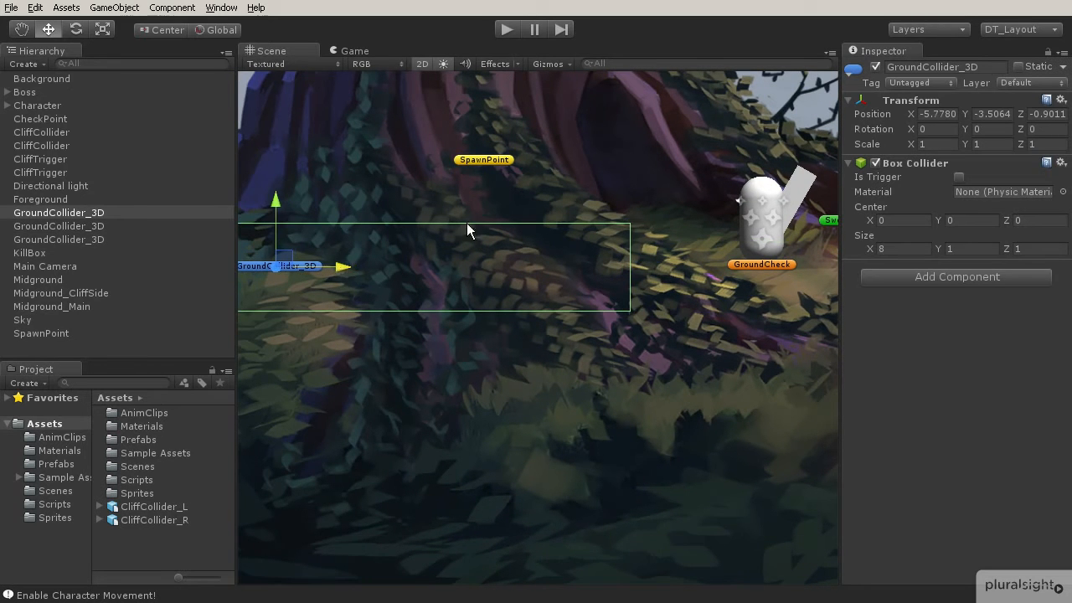
- Set the Z position of all three ground colliders to -1 together and briefly play-test the level
scroll(517, 297, "down", 3)
scroll(516, 303, "down", 3)
middle_click_drag(592, 263, 487, 306)
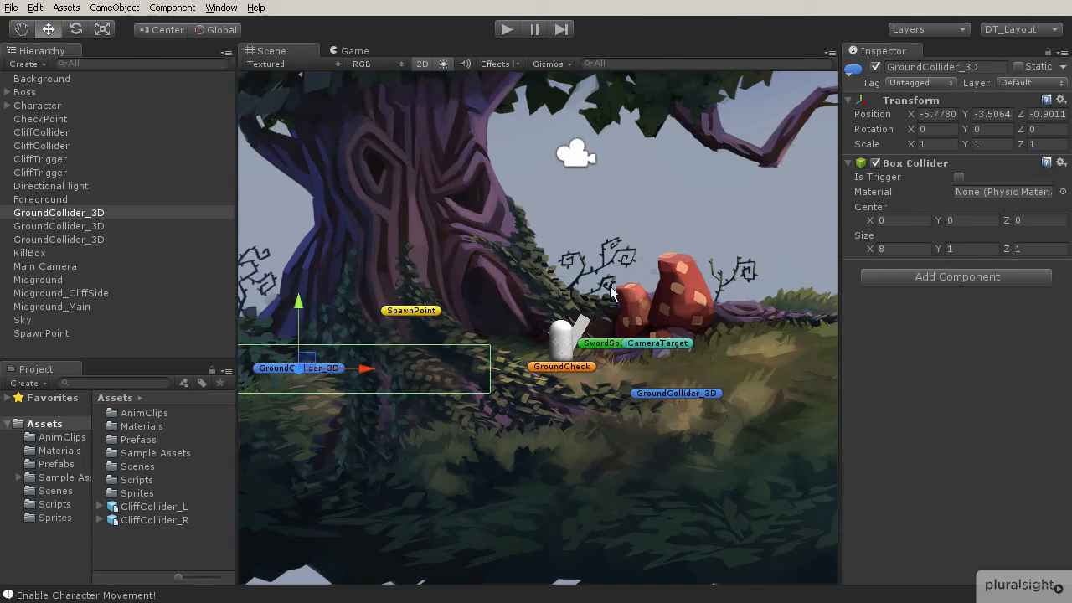
left_click(654, 393, "shift")
middle_click_drag(775, 389, 519, 365)
scroll(634, 374, "down", 5)
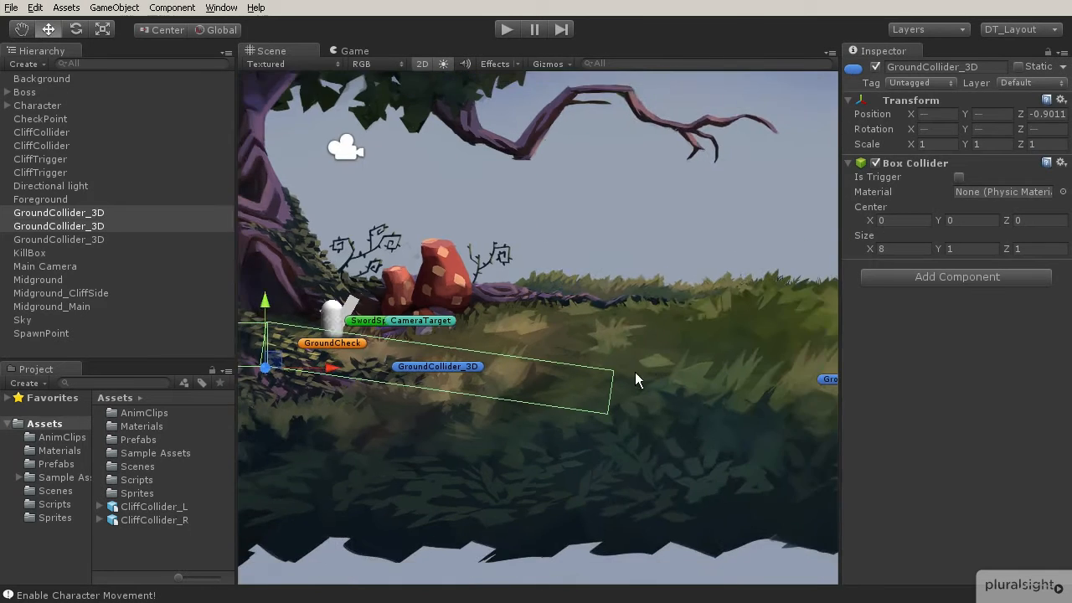
middle_click_drag(730, 375, 570, 361)
left_click(682, 366, "shift")
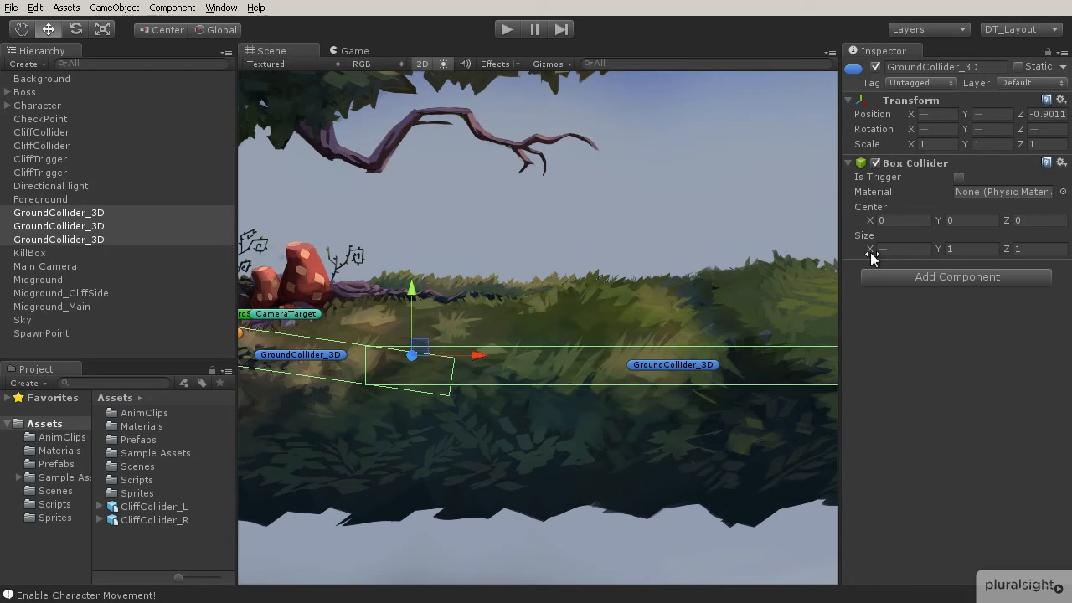
left_click(1045, 115)
left_click(499, 31)
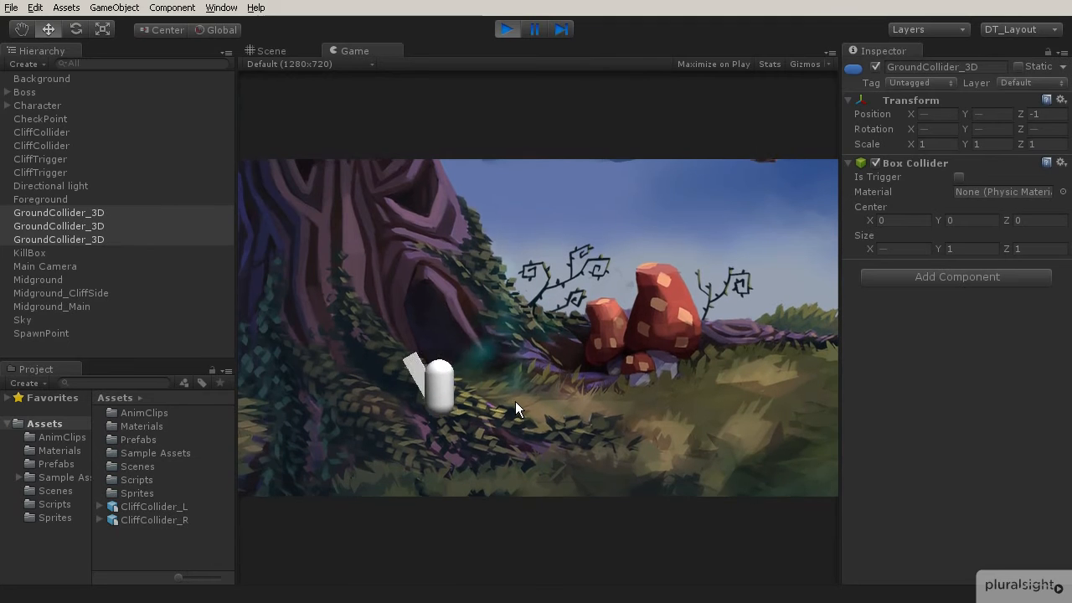
left_click(508, 29)
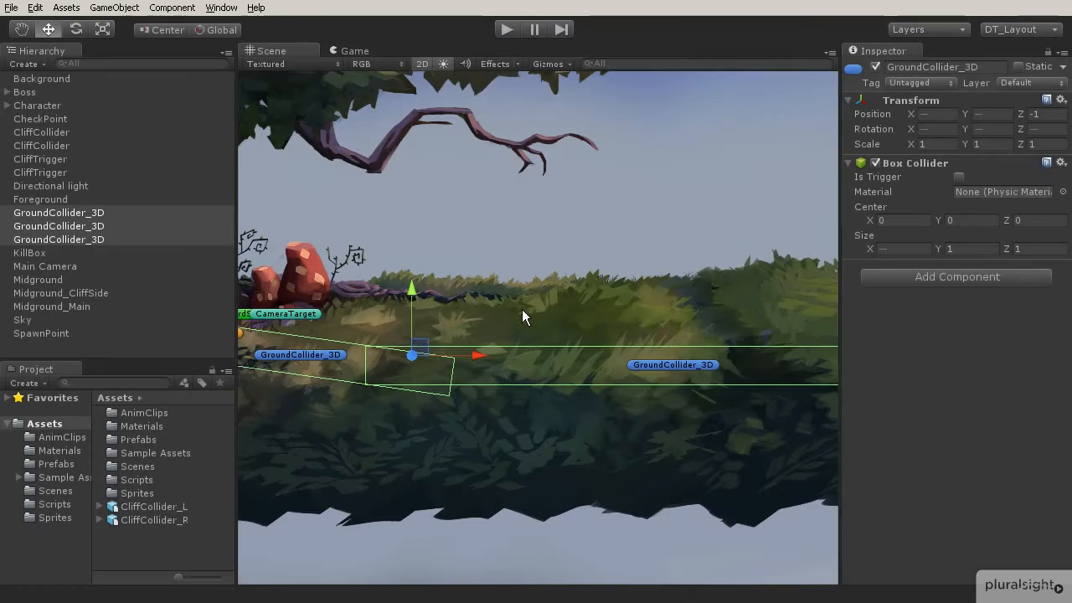
- Turn off the 2D scene view and compare the ground colliders' depth with the Character's Z position from the side
left_click(422, 64)
left_click_drag(404, 264, 628, 293, "alt")
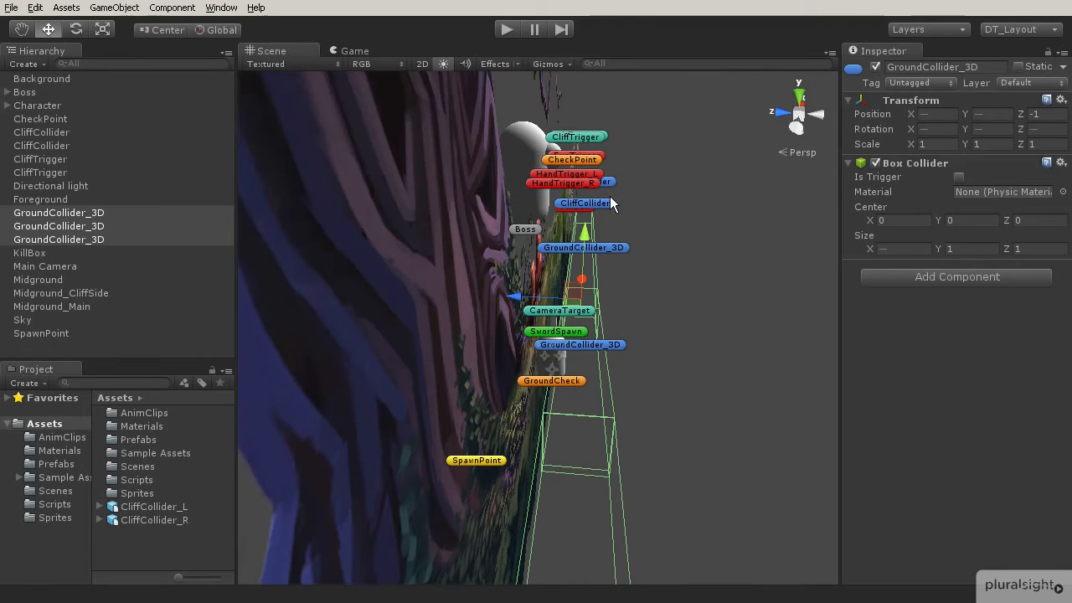
mouse_move(548, 384)
left_mouse_down("alt")
mouse_move(529, 382)
mouse_move(539, 385)
left_mouse_up("alt")
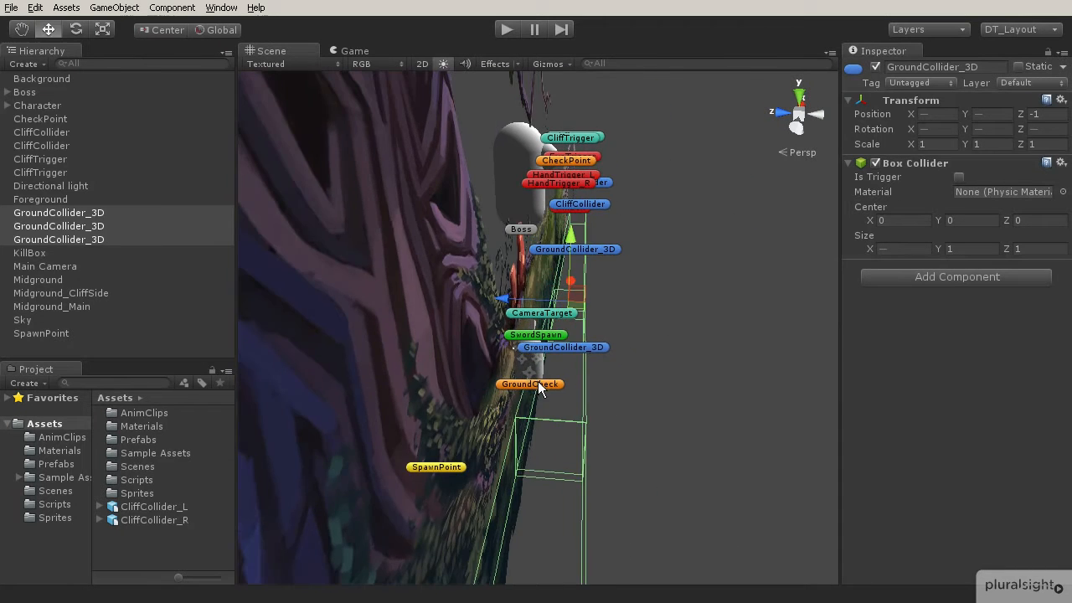
left_click(32, 106)
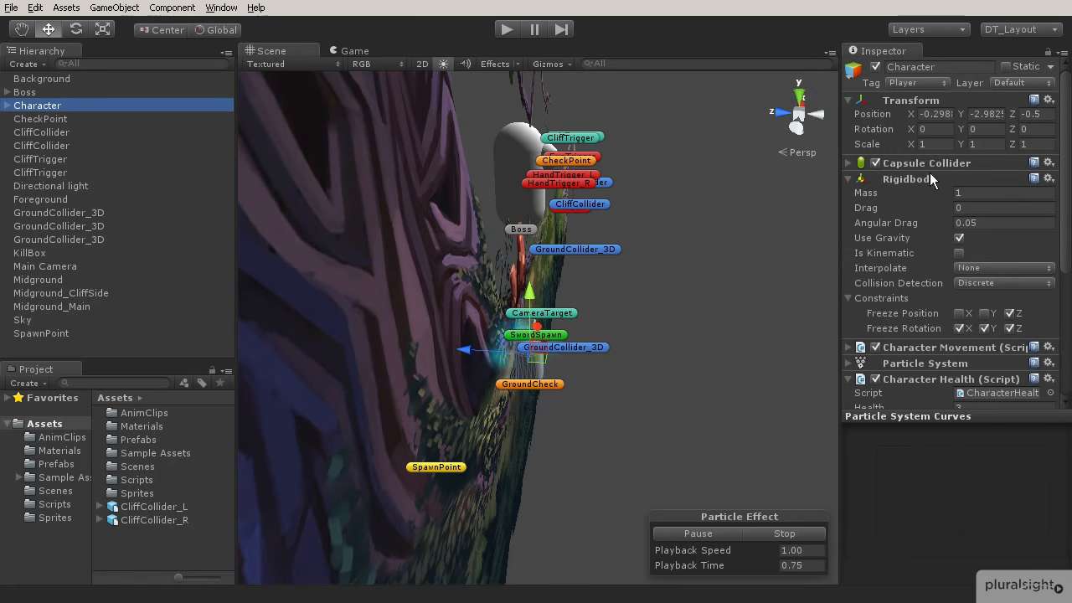
left_click_drag(584, 383, 594, 364, "alt")
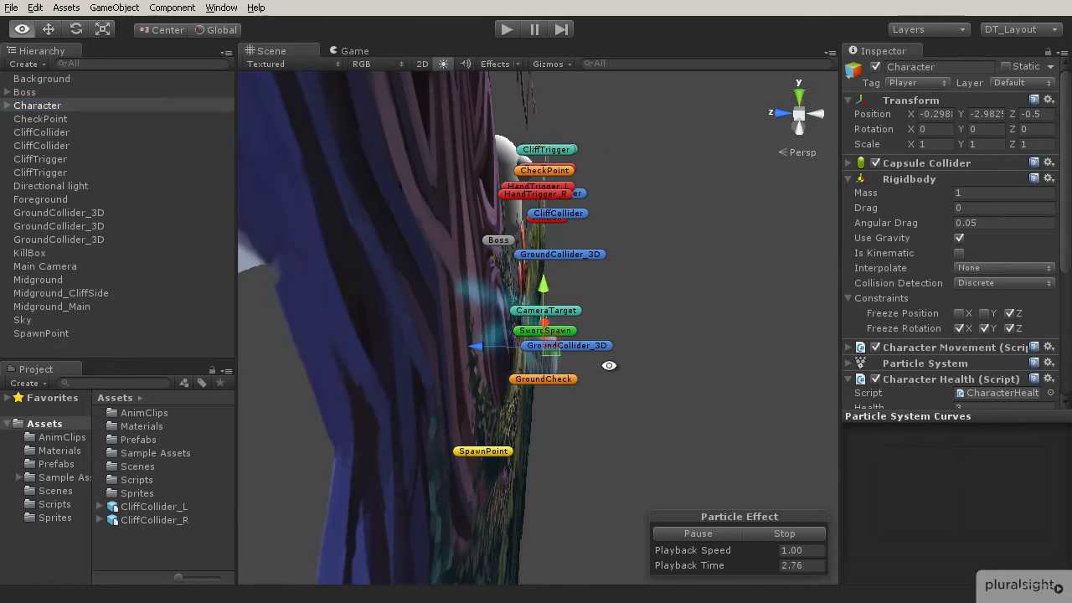
left_click(602, 348)
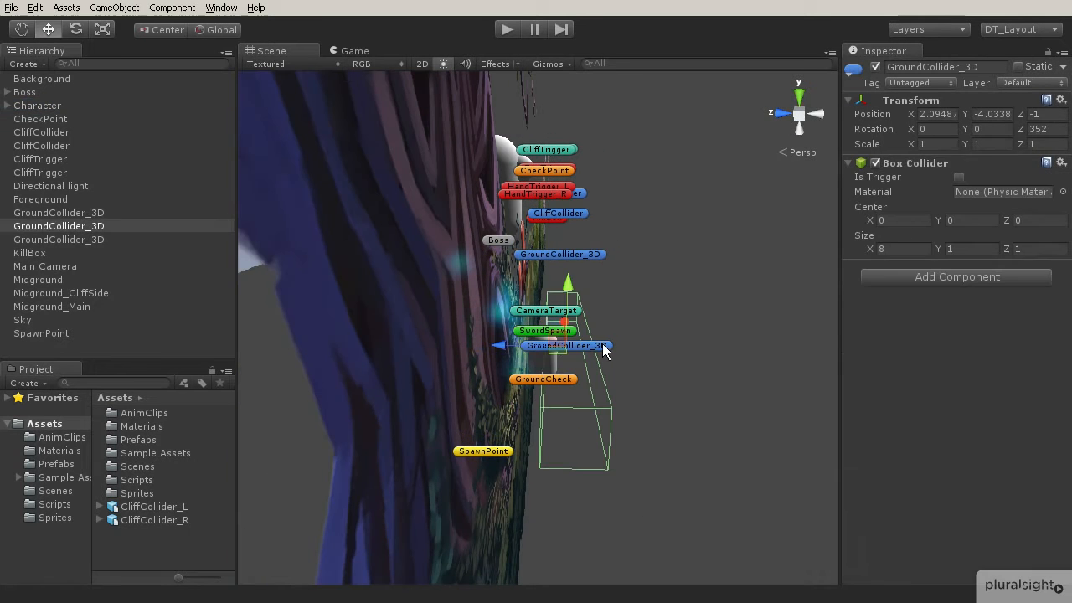
left_click(579, 252, "shift")
left_click(576, 214, "shift")
left_click_drag(576, 214, 629, 352, "alt")
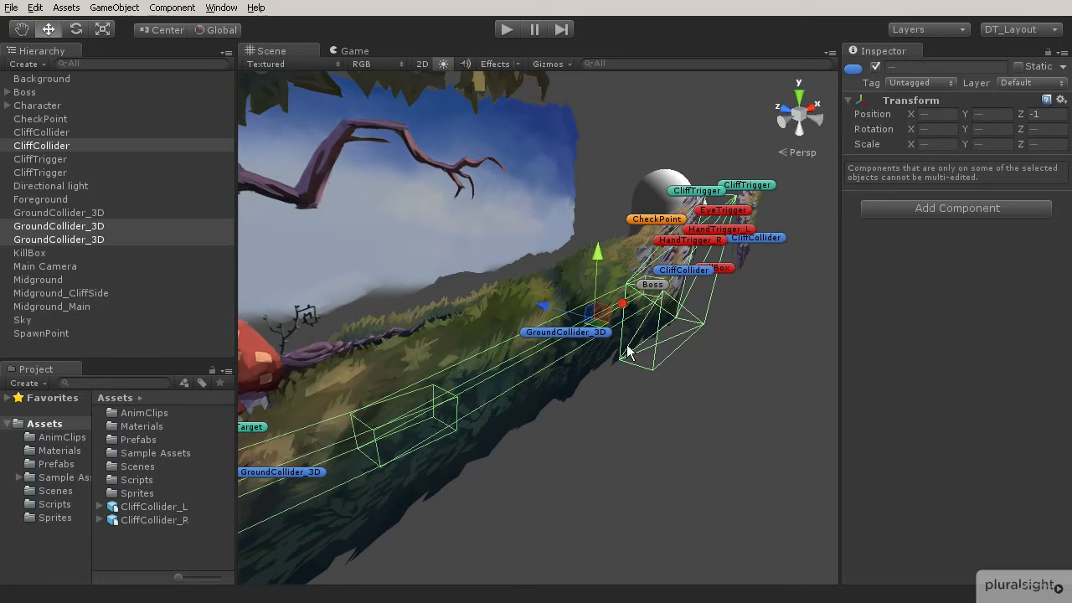
left_click(568, 336)
left_click_drag(509, 363, 640, 339, "alt")
left_click(483, 413, "shift")
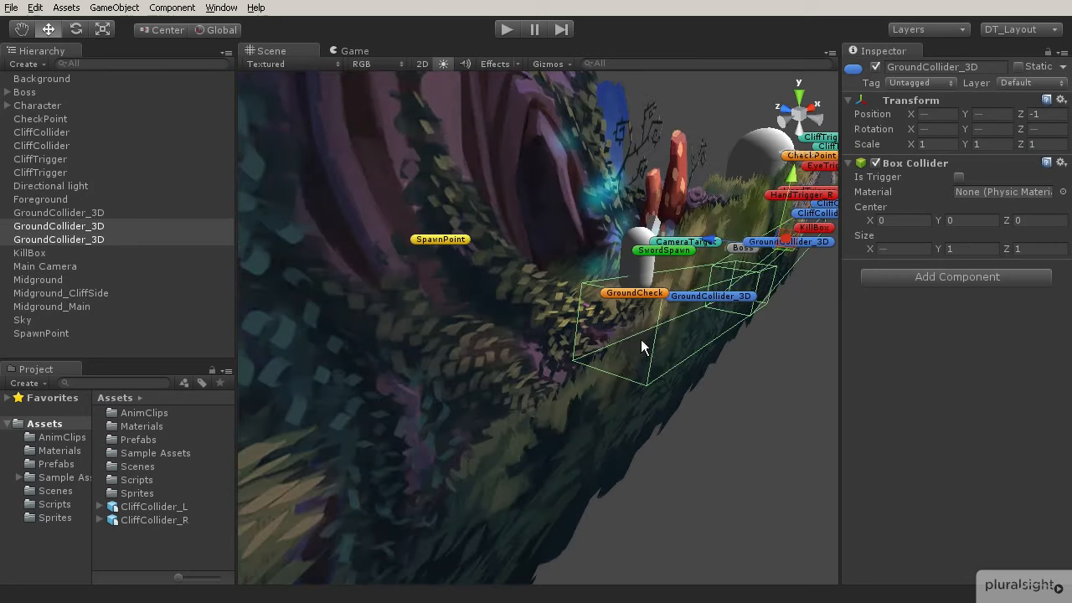
- Select all three ground colliders, set their box size Z to 1.5 and shift them together along Z to about -0.78
left_click(694, 296)
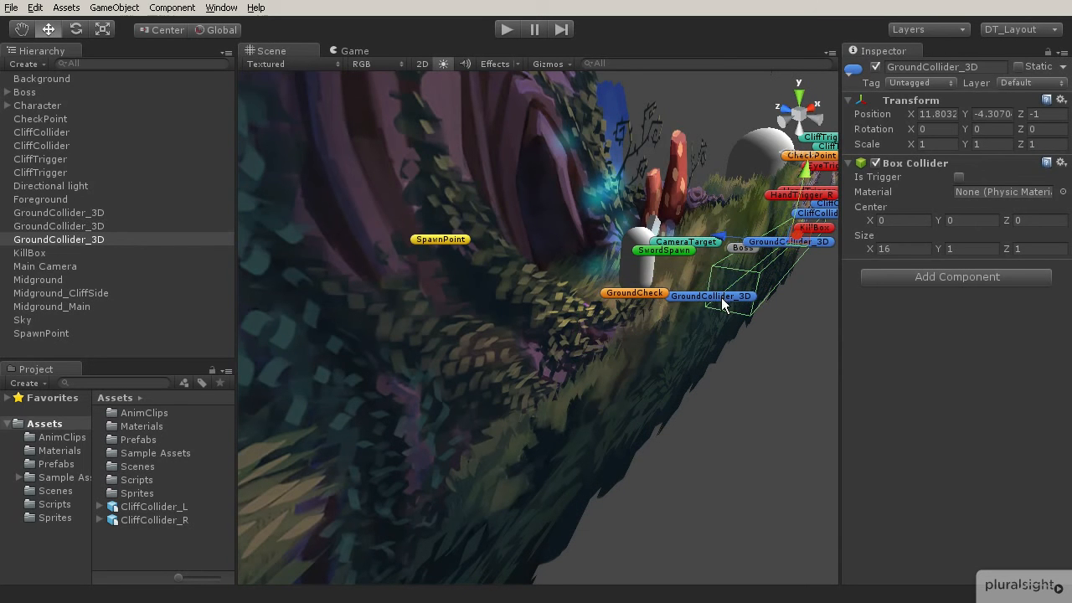
left_click(724, 304, "shift")
left_click_drag(572, 354, 688, 303, "alt")
left_click(538, 375, "shift")
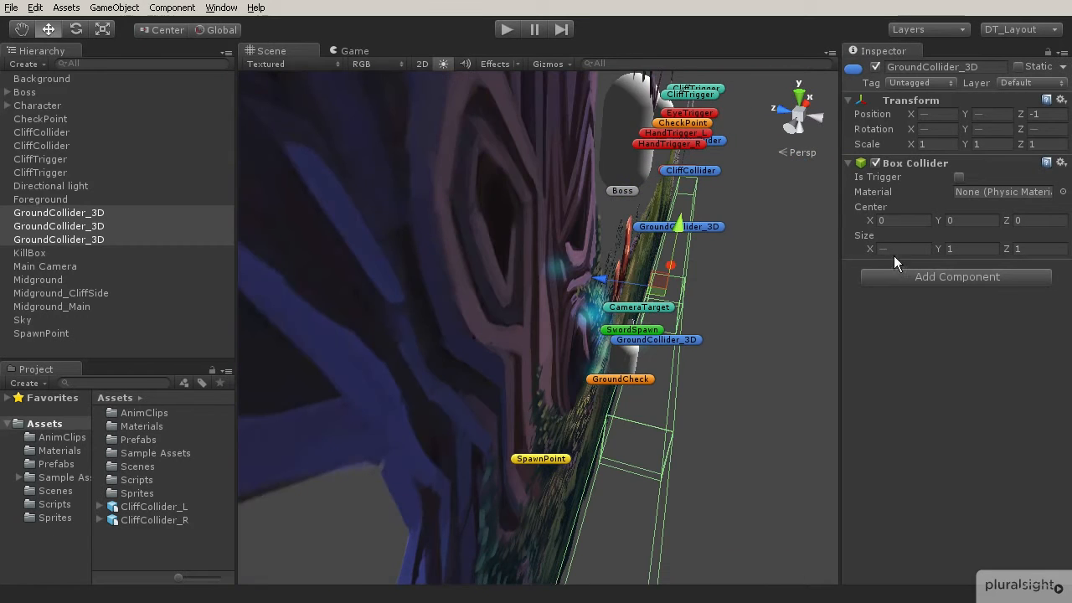
left_click(973, 250)
left_click(1032, 250)
type("1.5")
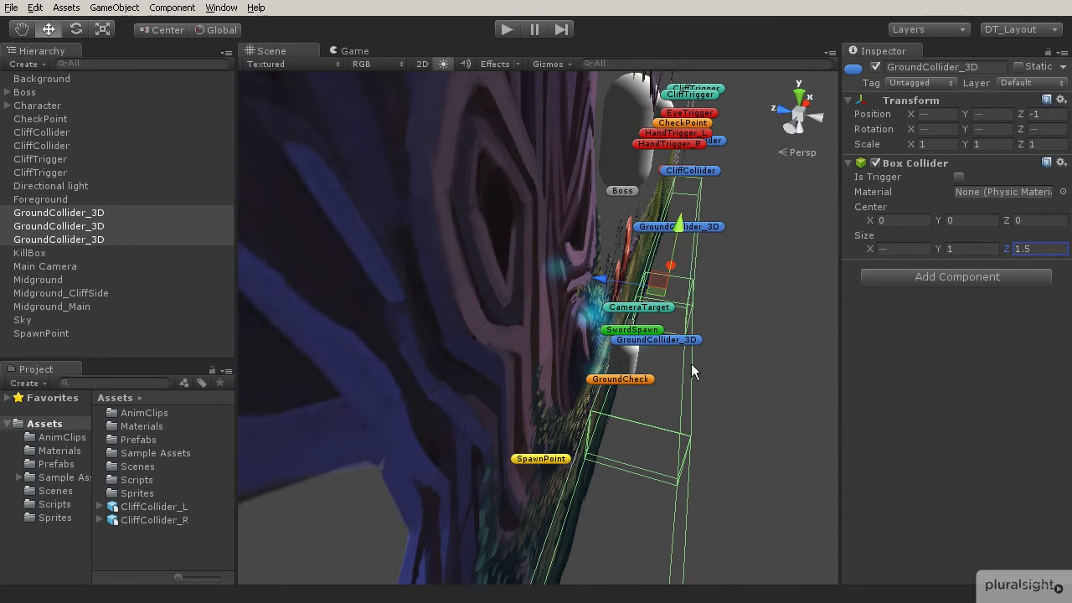
left_click_drag(599, 283, 345, 339)
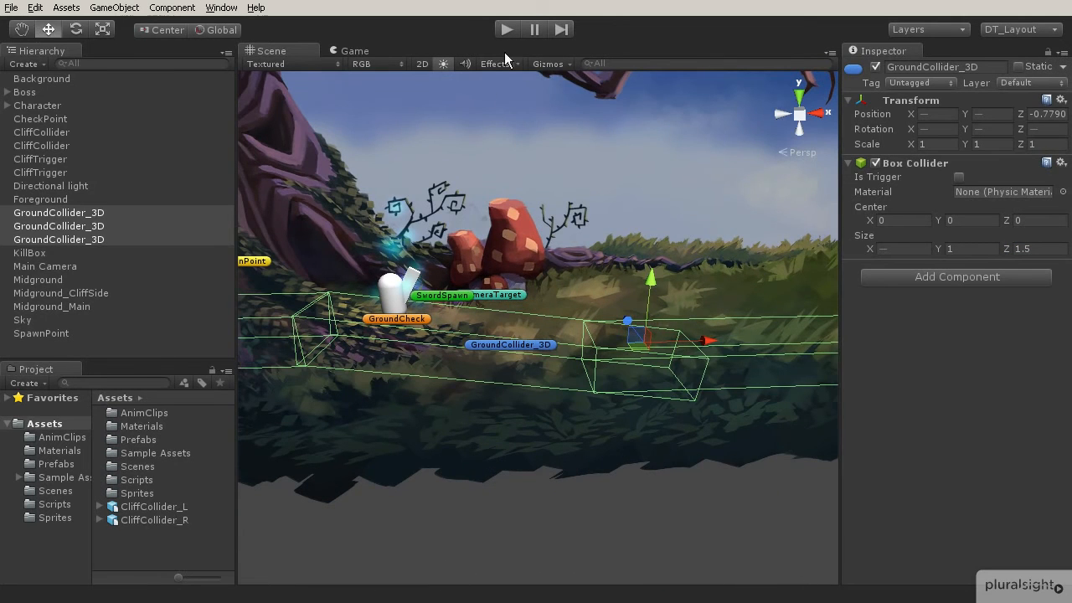
- Play-test the level by walking the character to the tree, across the ground and up the cliff slope, and stop the game
left_click(506, 30)
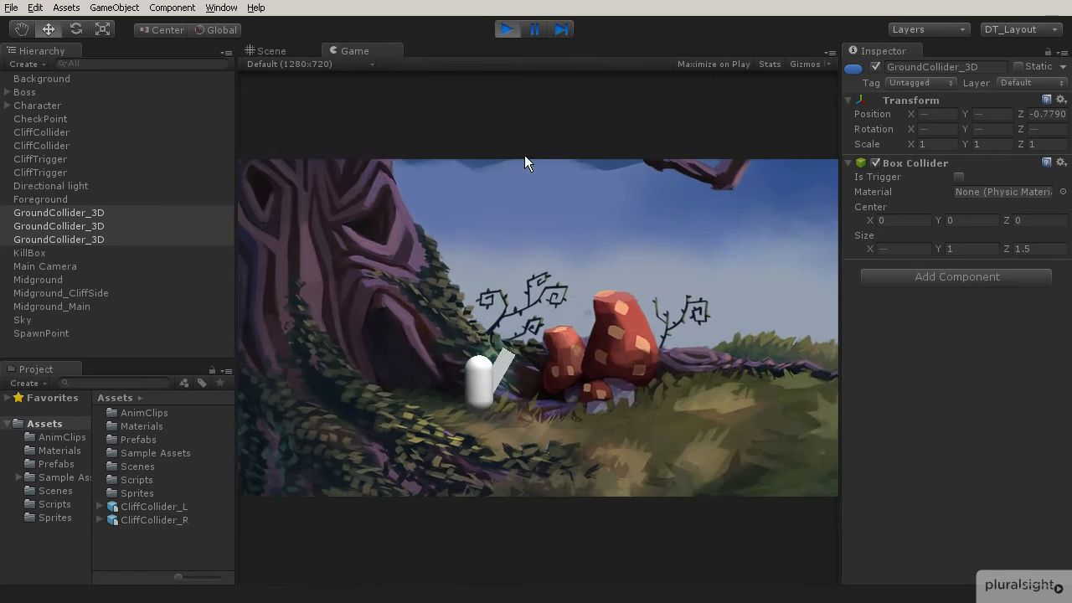
key("Left")
key("Right")
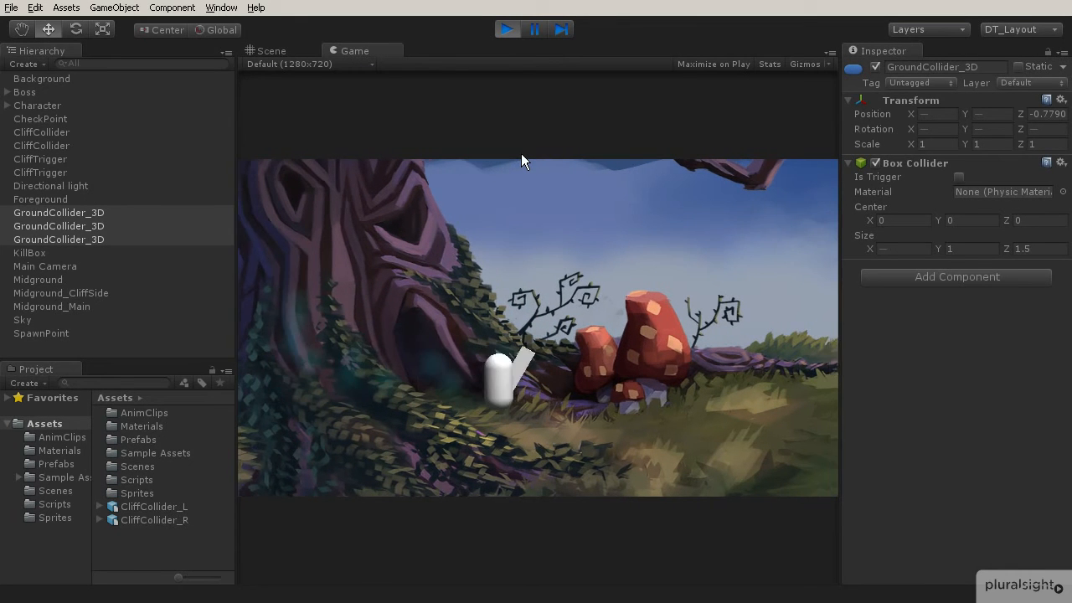
key("Left")
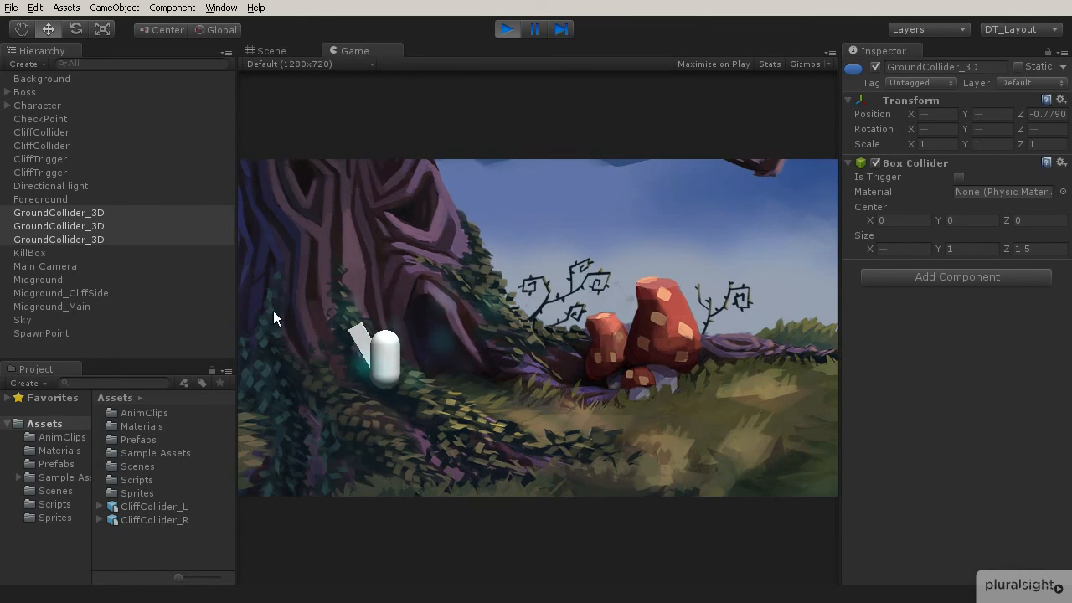
key("Left")
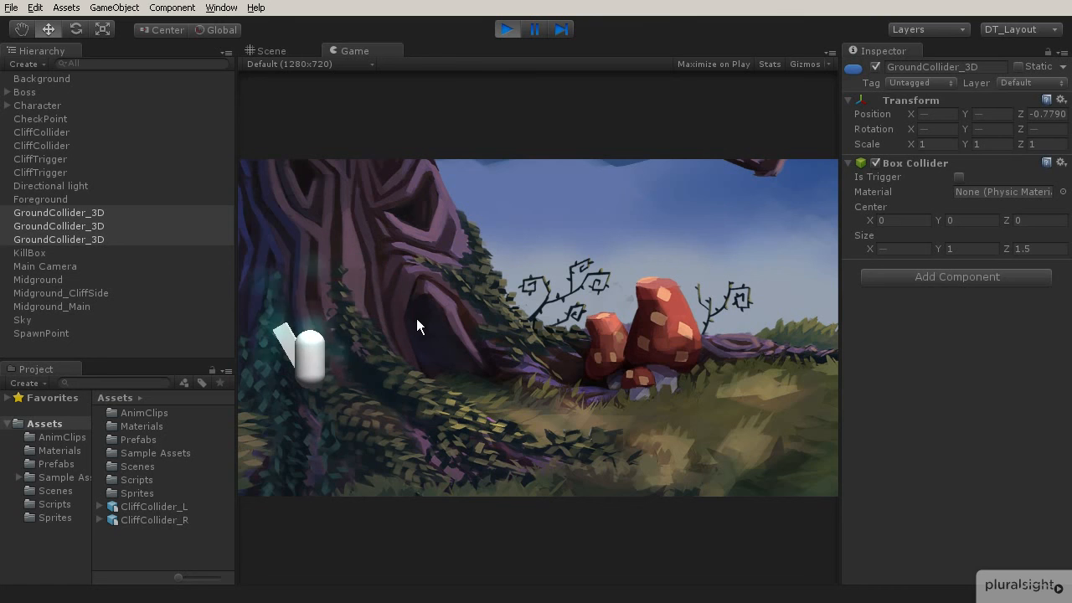
key("Right")
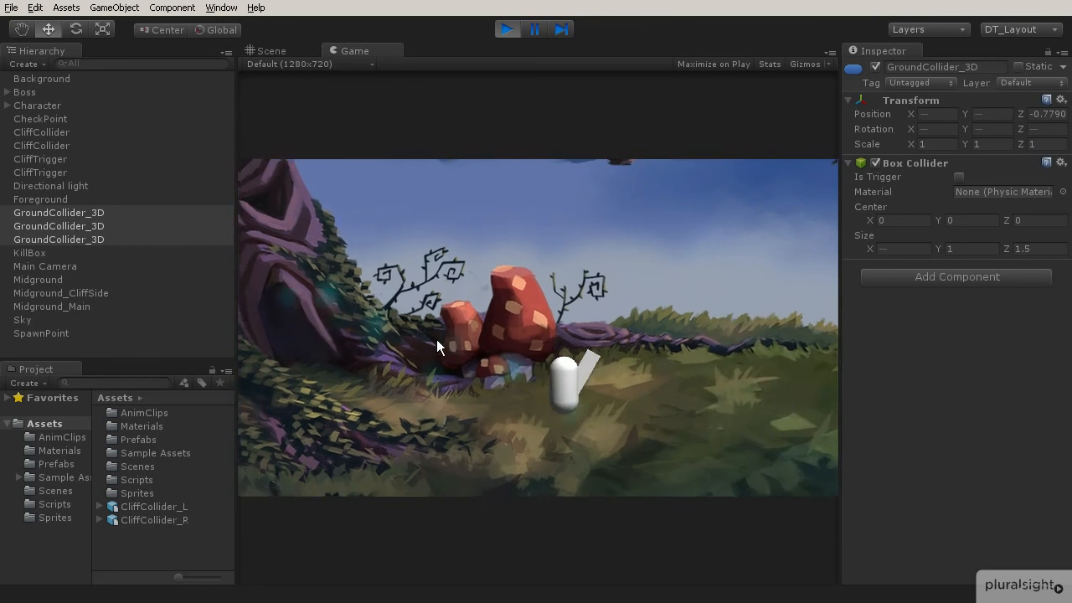
key("Right")
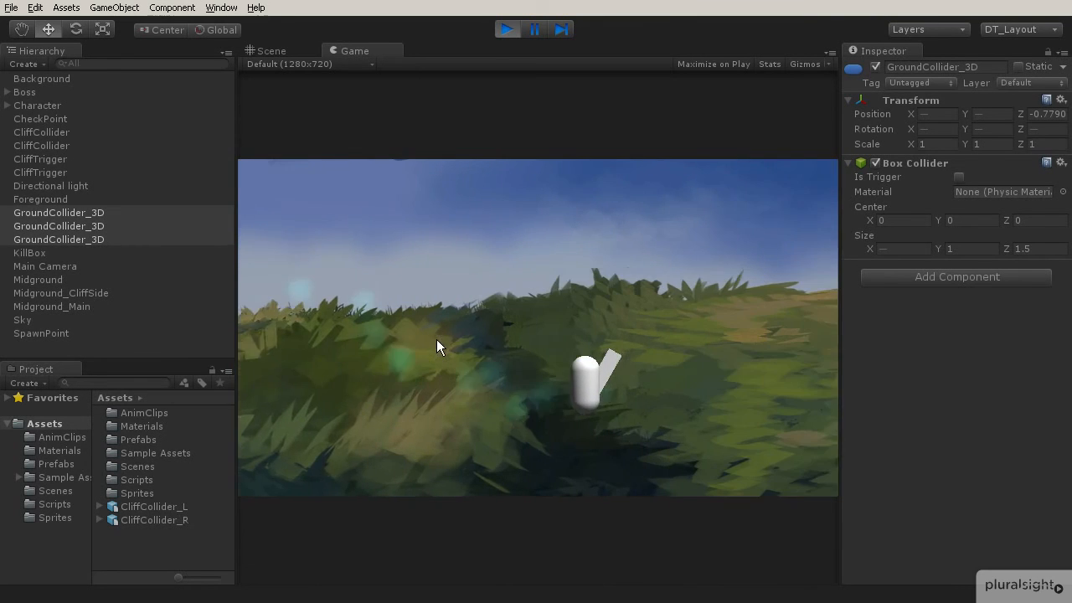
key("Right")
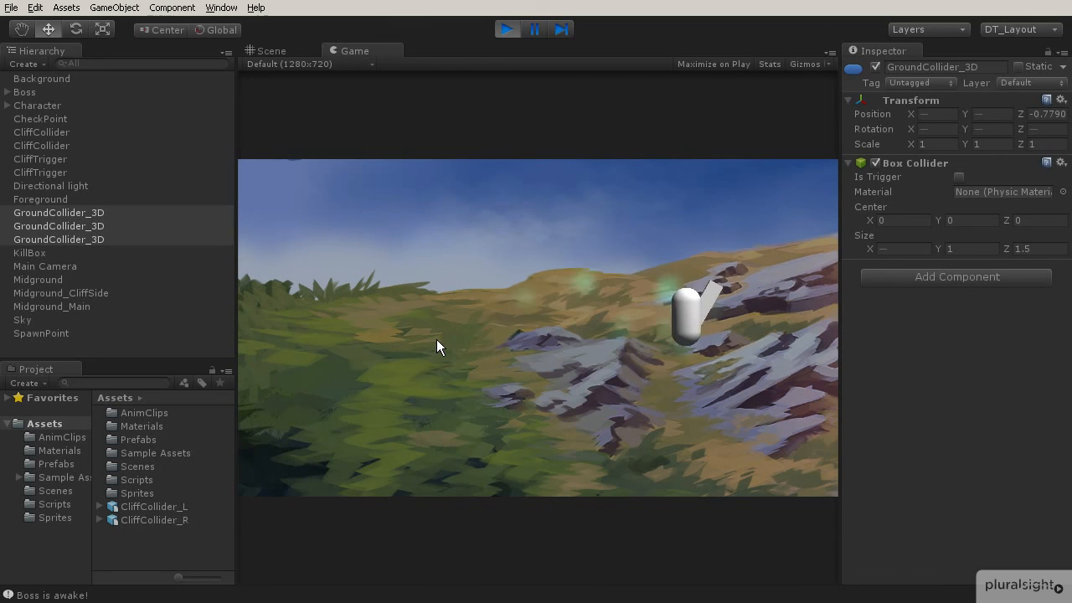
key("Right")
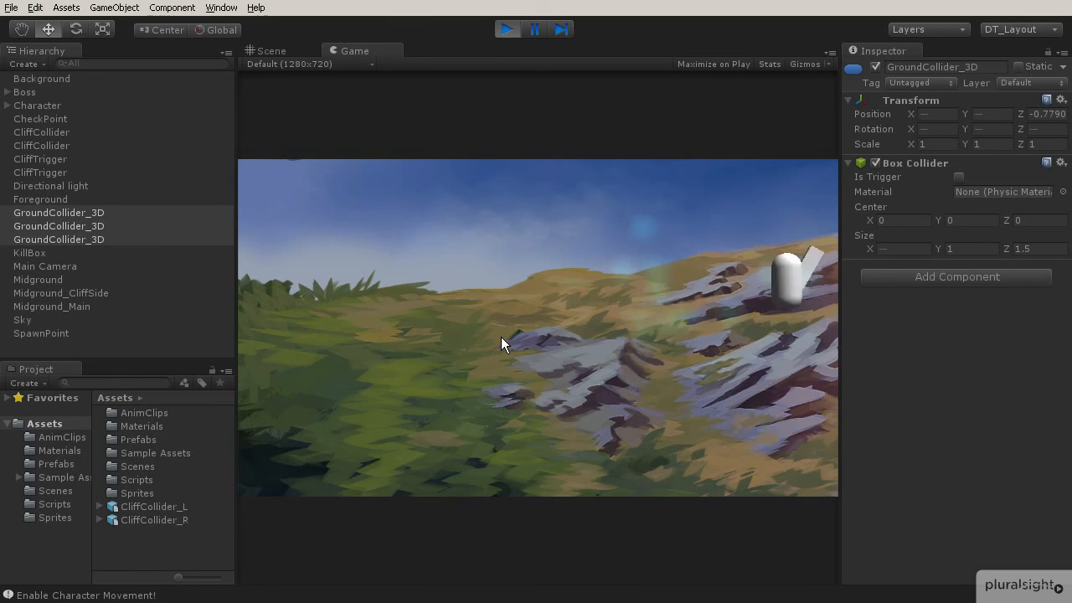
key("Left")
left_click(503, 33)
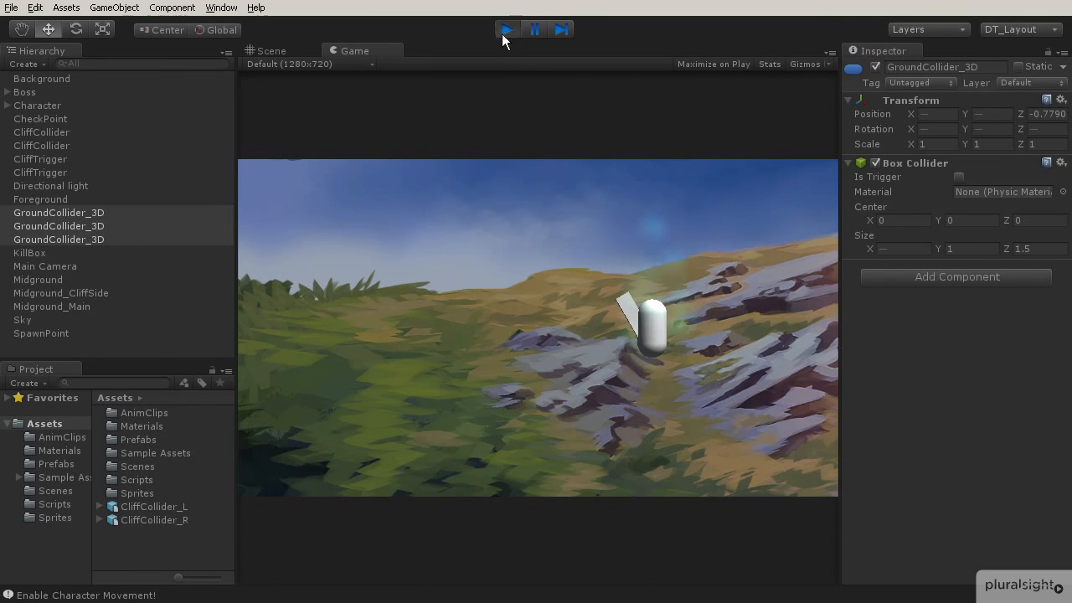
- Examine the ground colliders' placement along the whole level in the 3D scene view, from the tree to the cliff
middle_click_drag(465, 308, 564, 316)
scroll(561, 317, "down", 8)
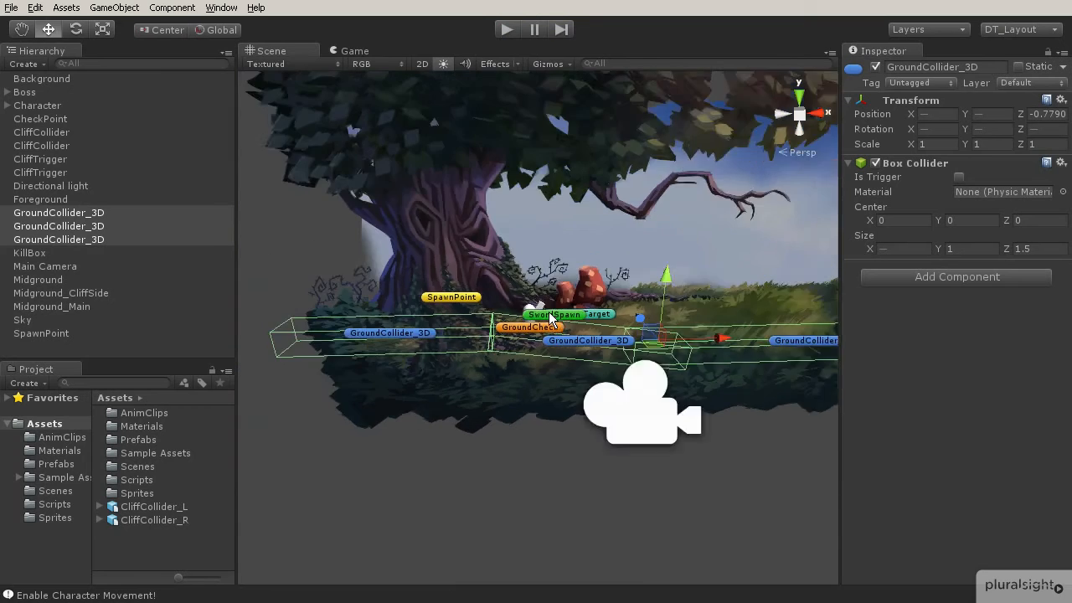
left_click_drag(490, 332, 610, 339, "alt")
middle_click_drag(738, 291, 425, 350)
left_click_drag(657, 319, 604, 322, "alt")
middle_click_drag(638, 314, 716, 318)
left_click(716, 277)
middle_click_drag(434, 345, 554, 327)
left_click(596, 329)
left_click(540, 335)
left_click_drag(540, 341, 561, 358, "alt")
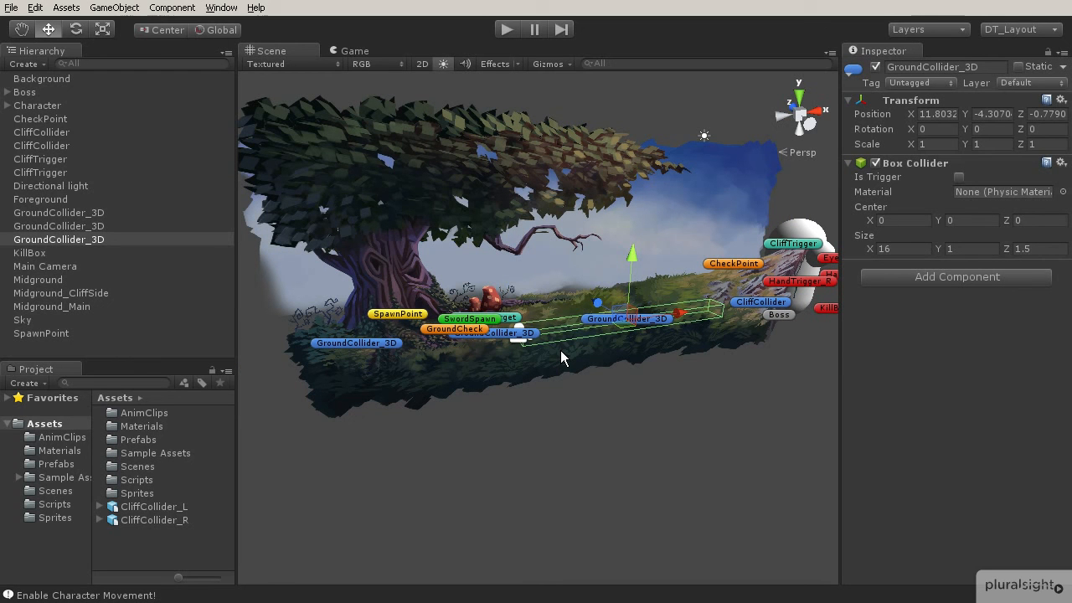